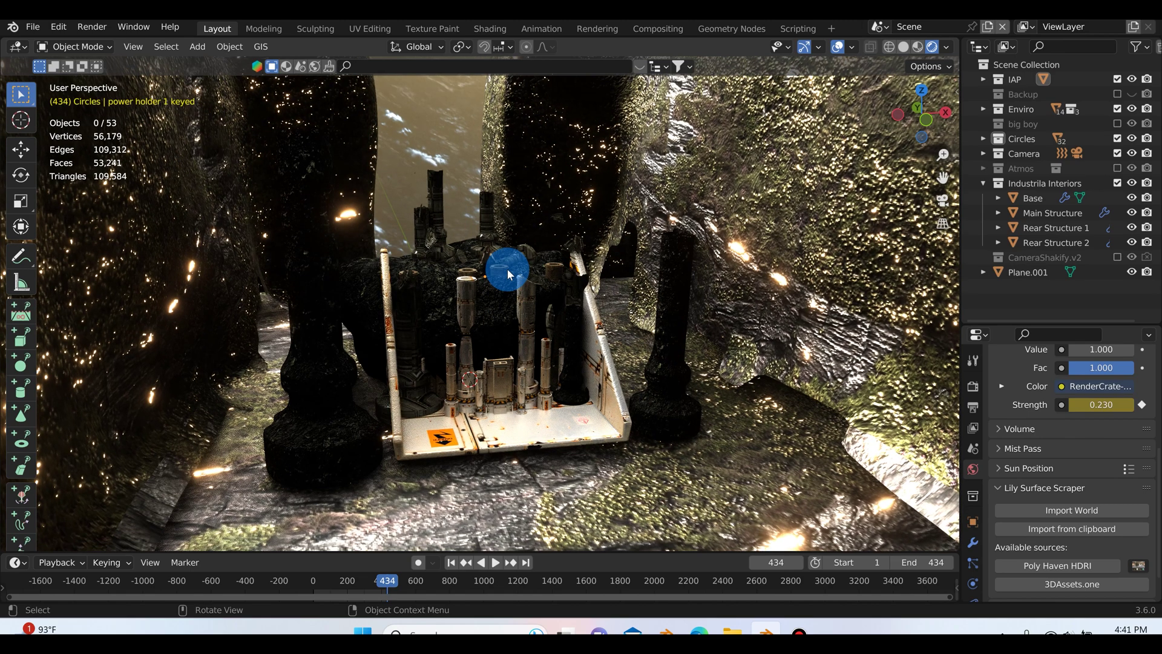
Examine the scene around the figure and the pipes with the atmosphere hidden
scroll(508, 270, up, 1)
shift+middle_drag(508, 270, 508, 364)
scroll(505, 330, up, 3)
scroll(580, 378, down, 1)
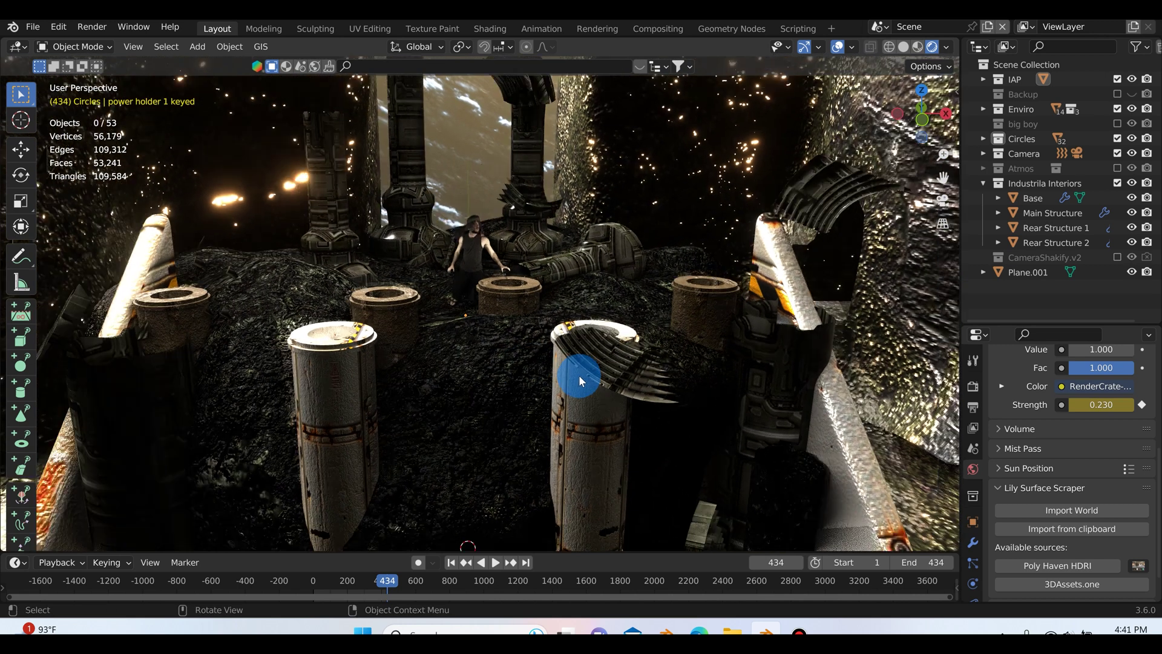
scroll(579, 375, down, 2)
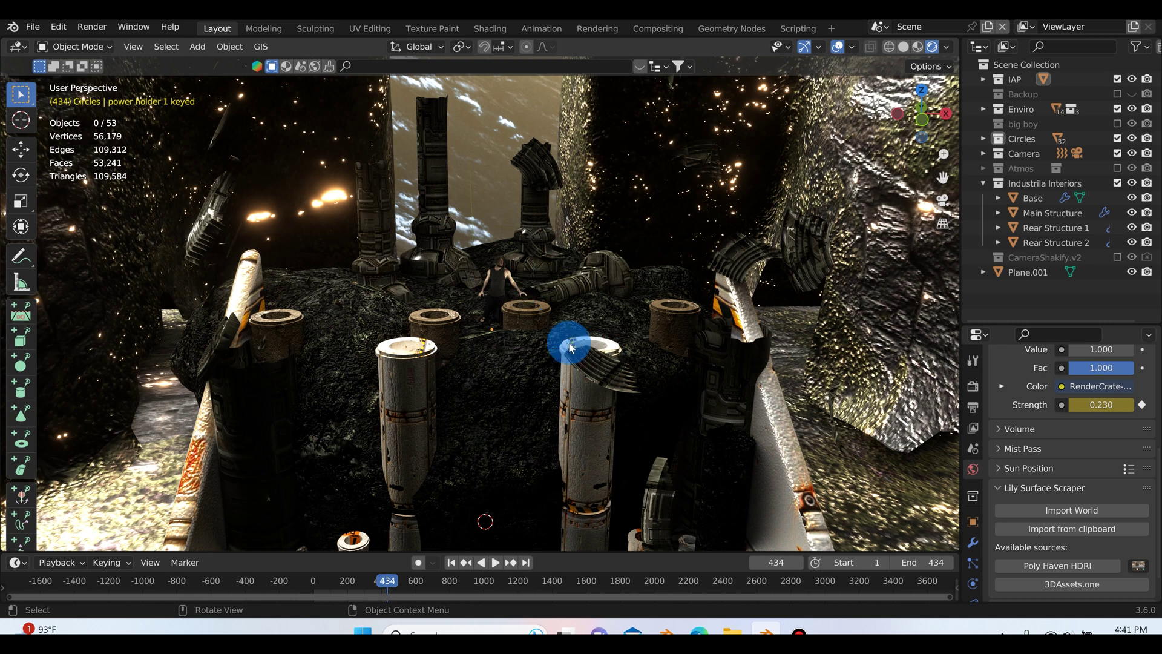
click(546, 324)
scroll(547, 325, down, 2)
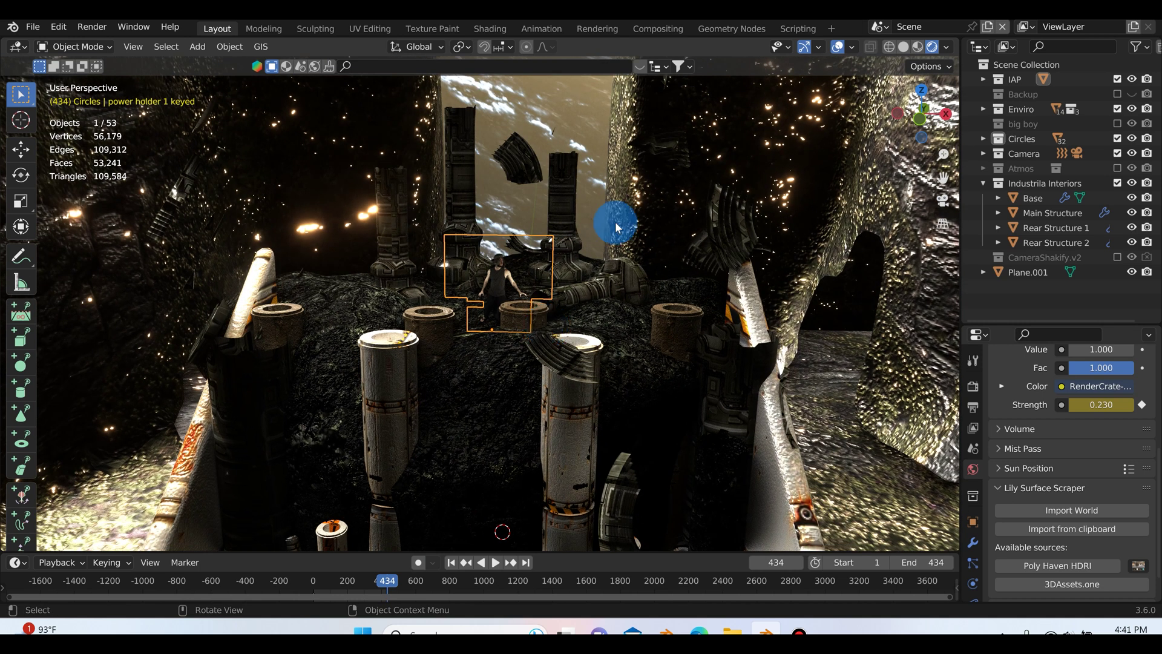
click(545, 331)
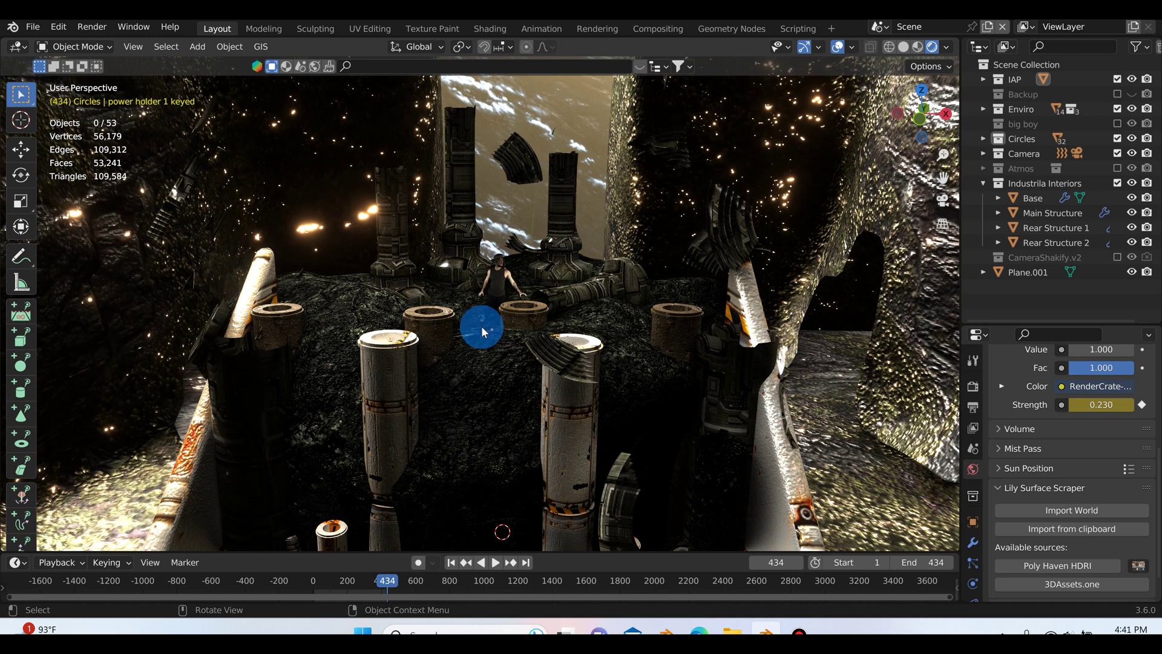
Include the Atmos collection in the view layer and inspect the fog around the pipes and columns
click(1117, 170)
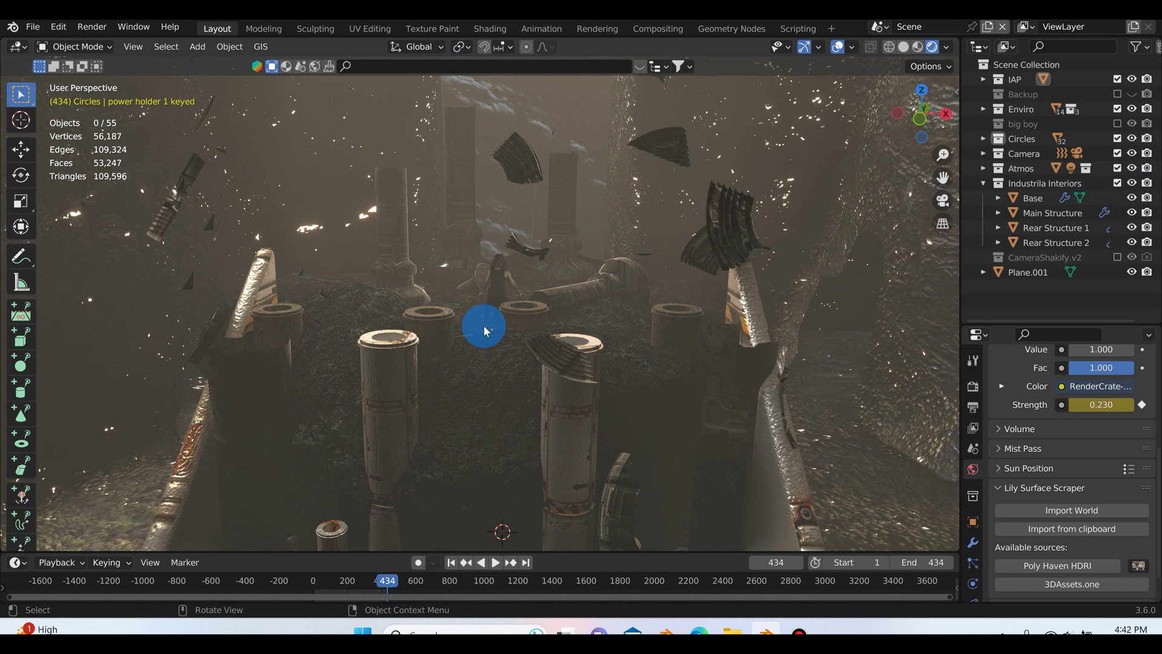
scroll(399, 268, down, 3)
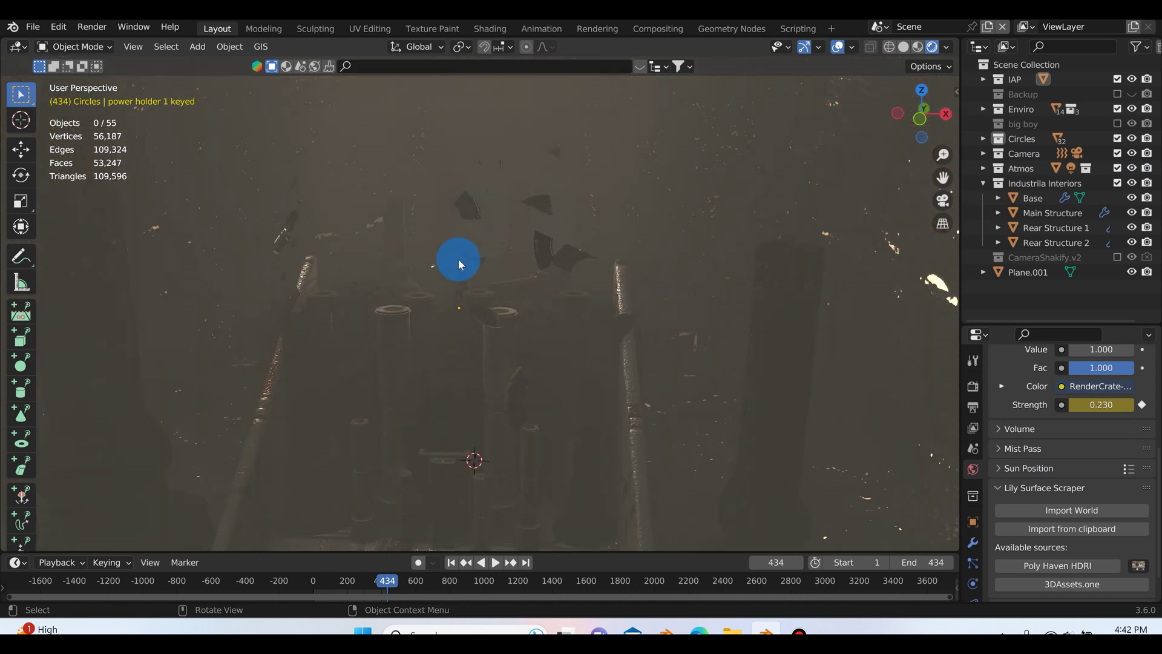
shift+middle_drag(532, 312, 543, 318)
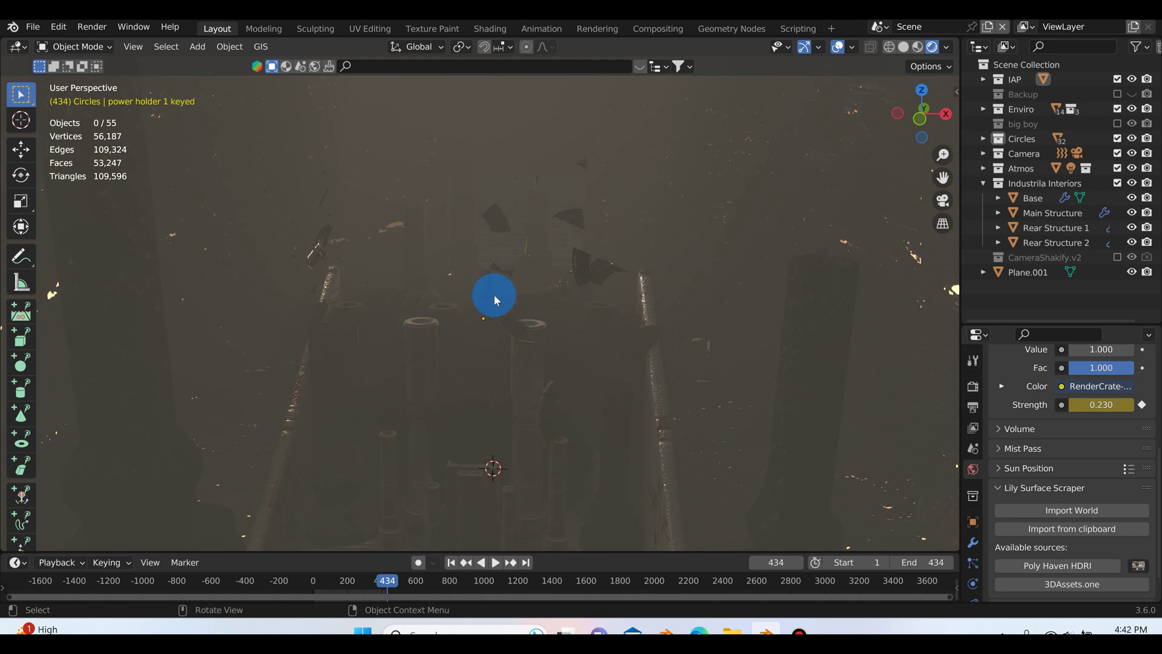
scroll(698, 380, up, 2)
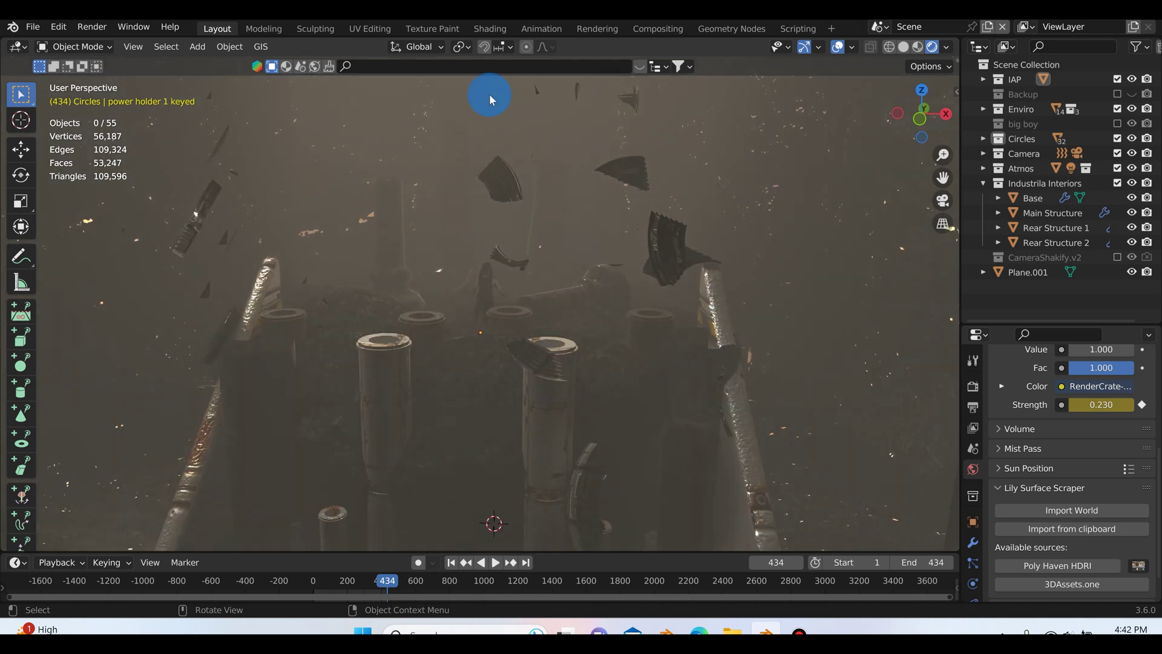
Switch to the Shading workspace and display its viewport in Rendered mode, orbited out of the camera view
click(489, 28)
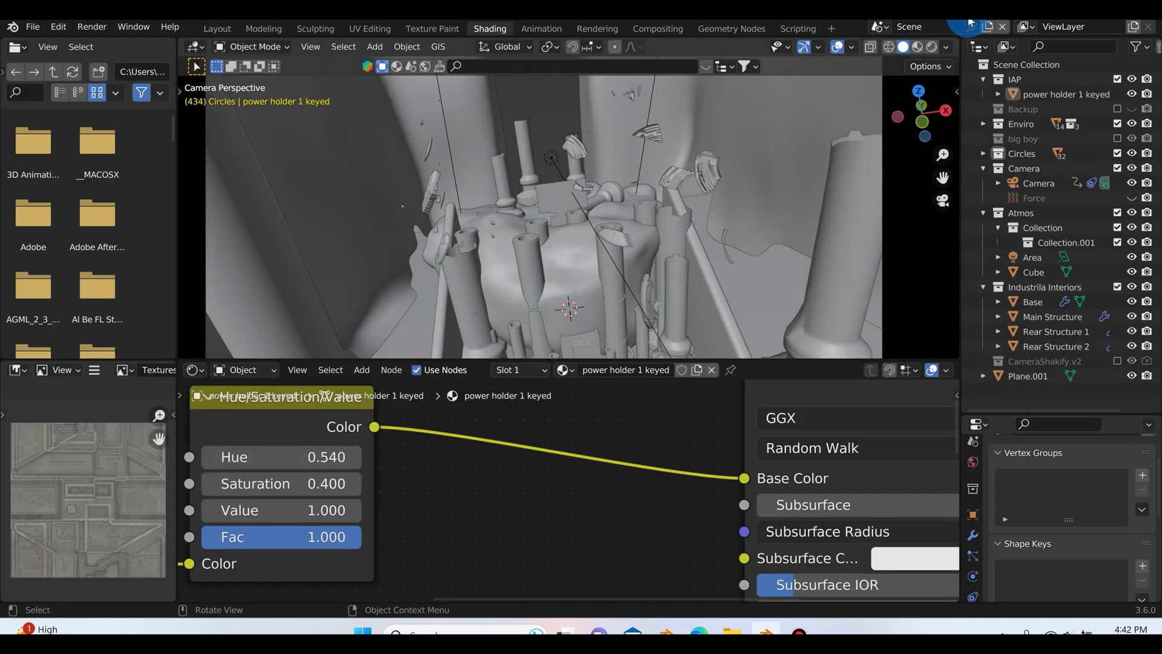
click(932, 46)
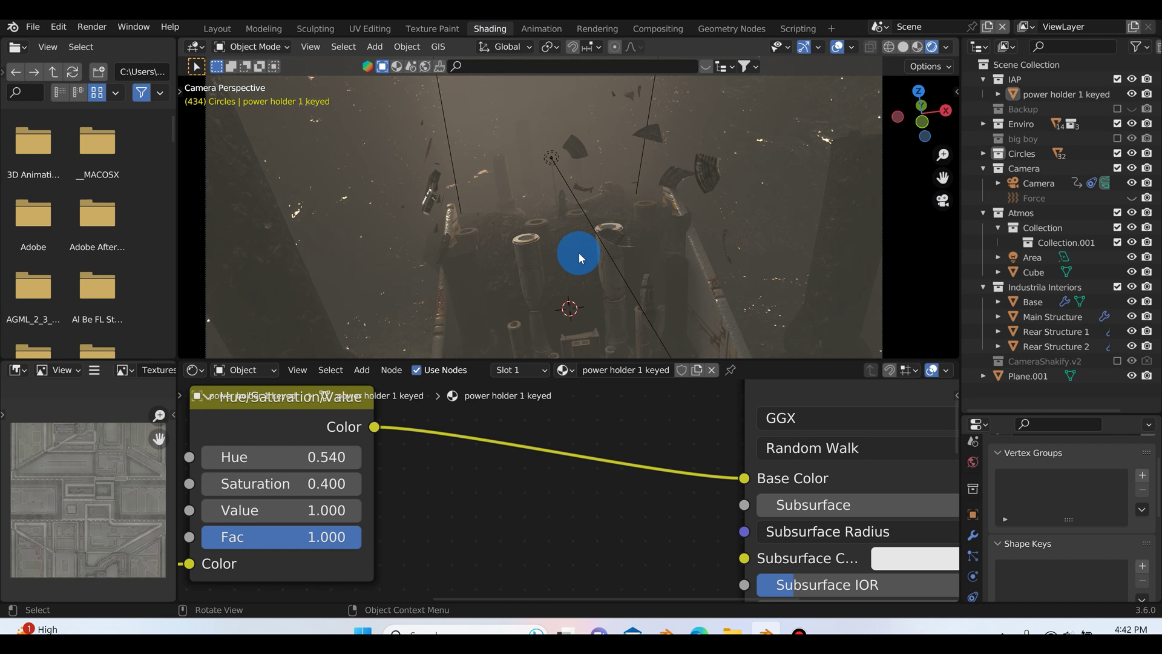
middle_drag(579, 251, 594, 248)
Select the Cube in the Atmos collection to show its fog material nodes, and bring up the Eevee render properties
click(1019, 216)
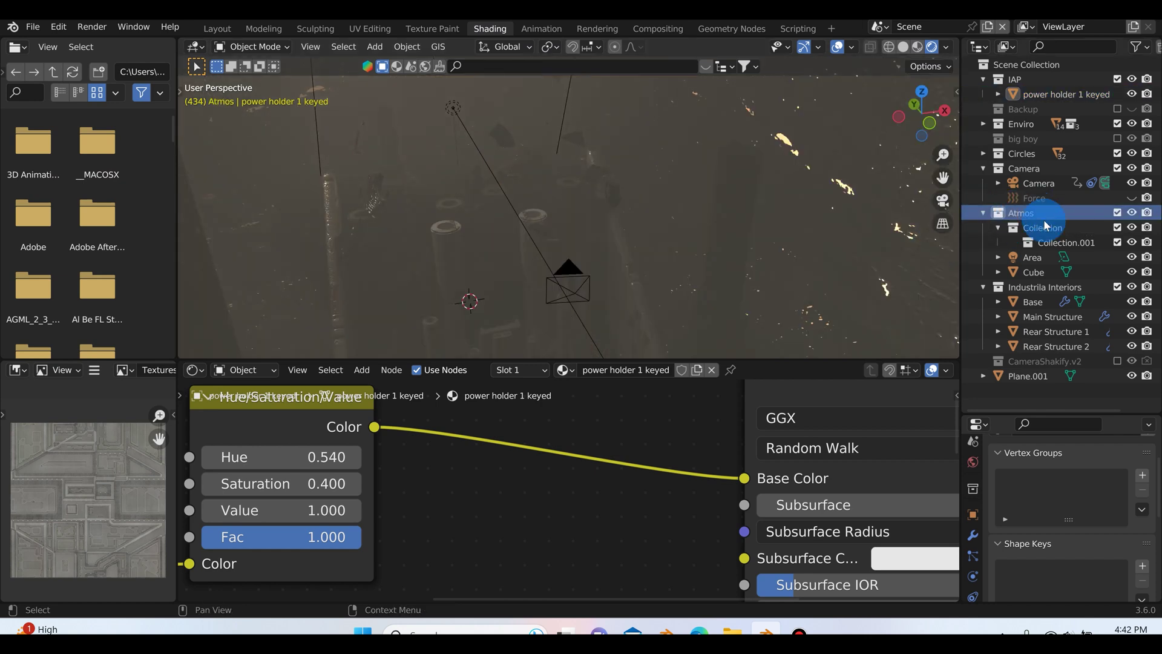
click(1035, 274)
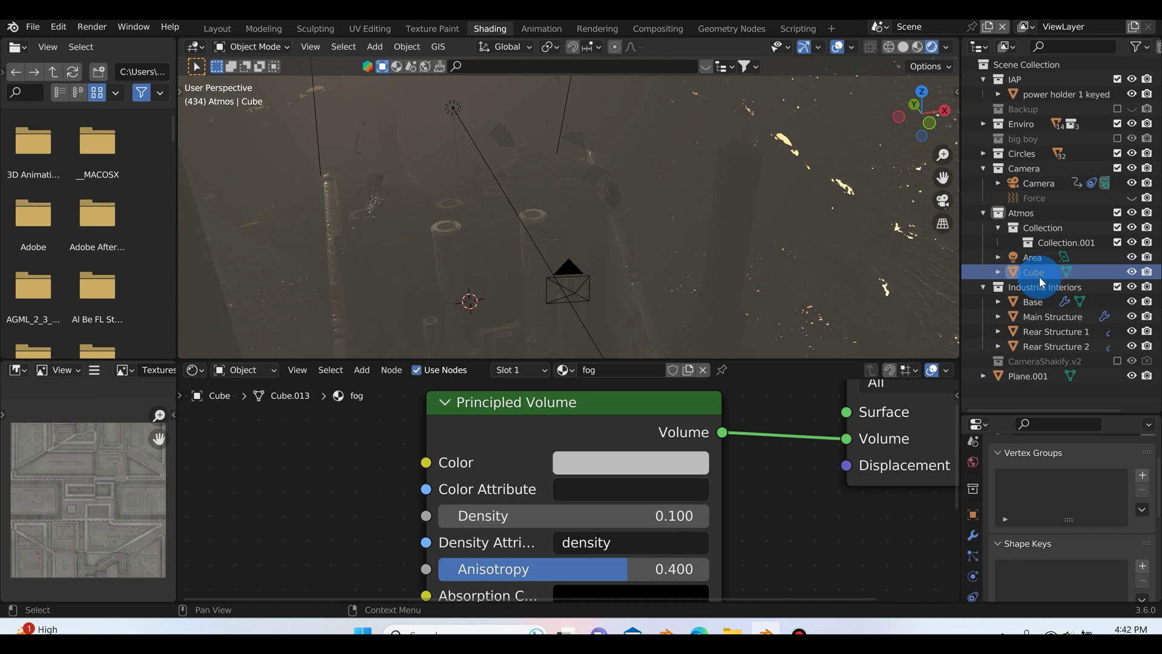
scroll(396, 454, down, 5)
scroll(372, 442, up, 3)
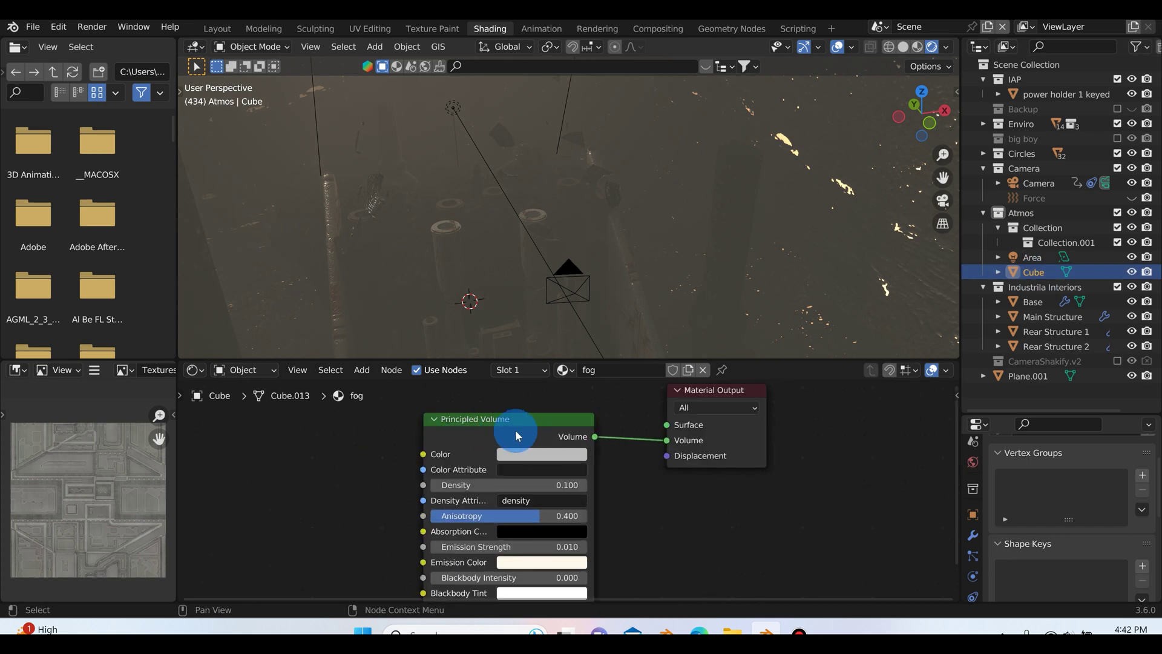
middle_drag(644, 472, 625, 490)
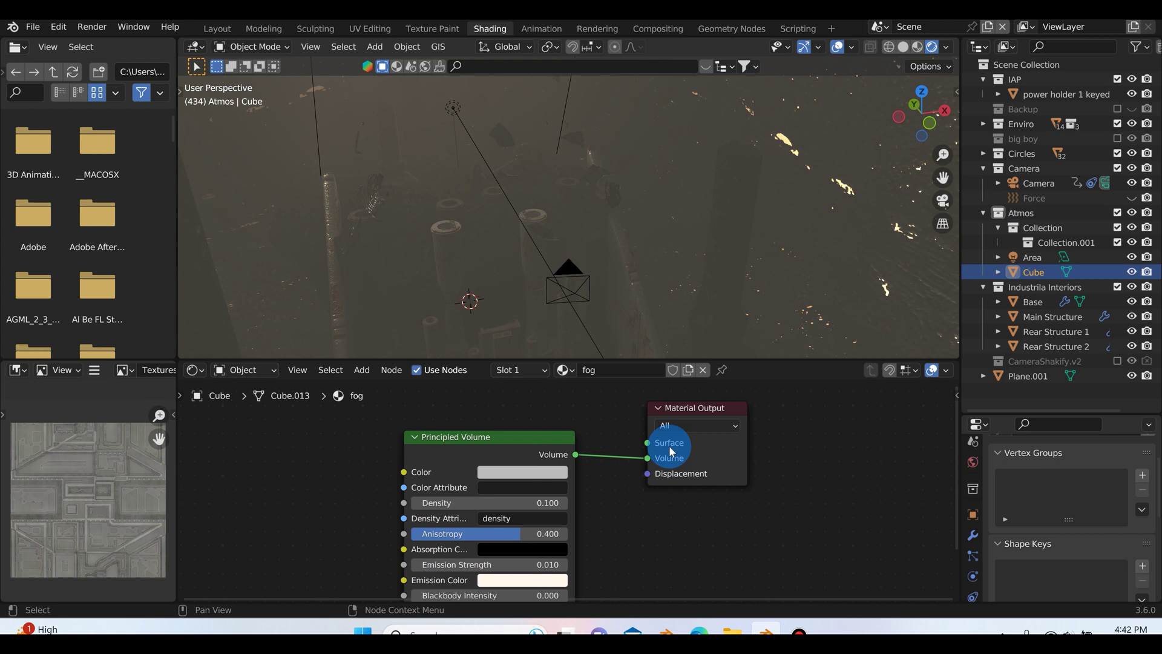
scroll(647, 530, down, 3)
middle_drag(647, 532, 673, 490)
scroll(662, 506, up, 3)
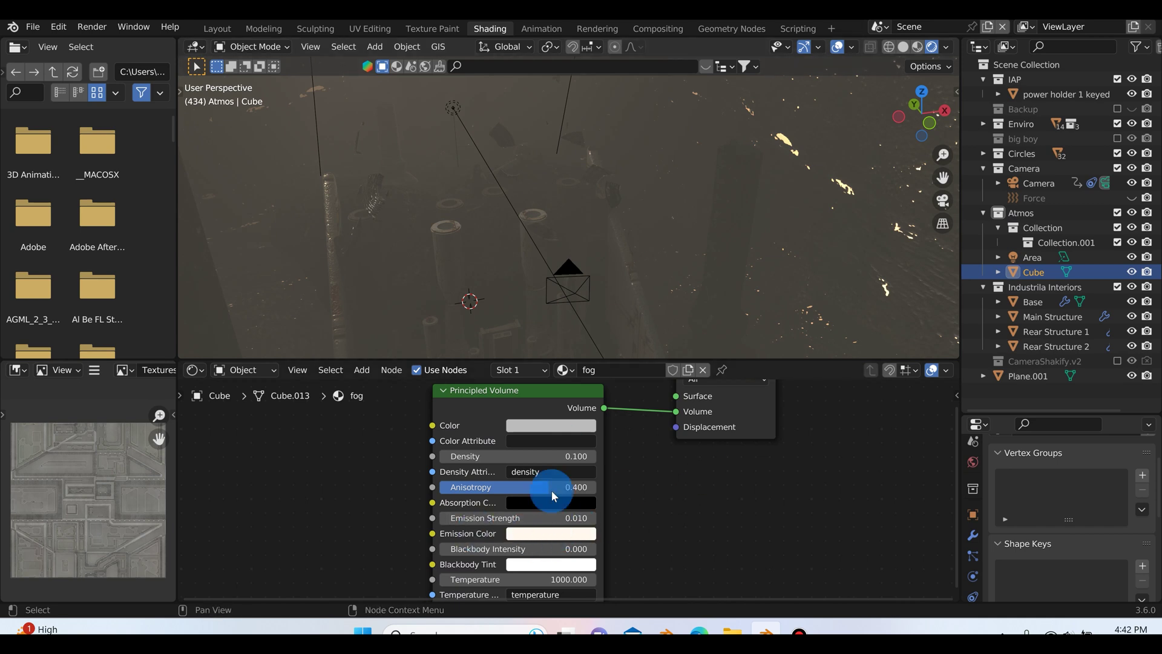
drag(999, 412, 991, 179)
click(973, 238)
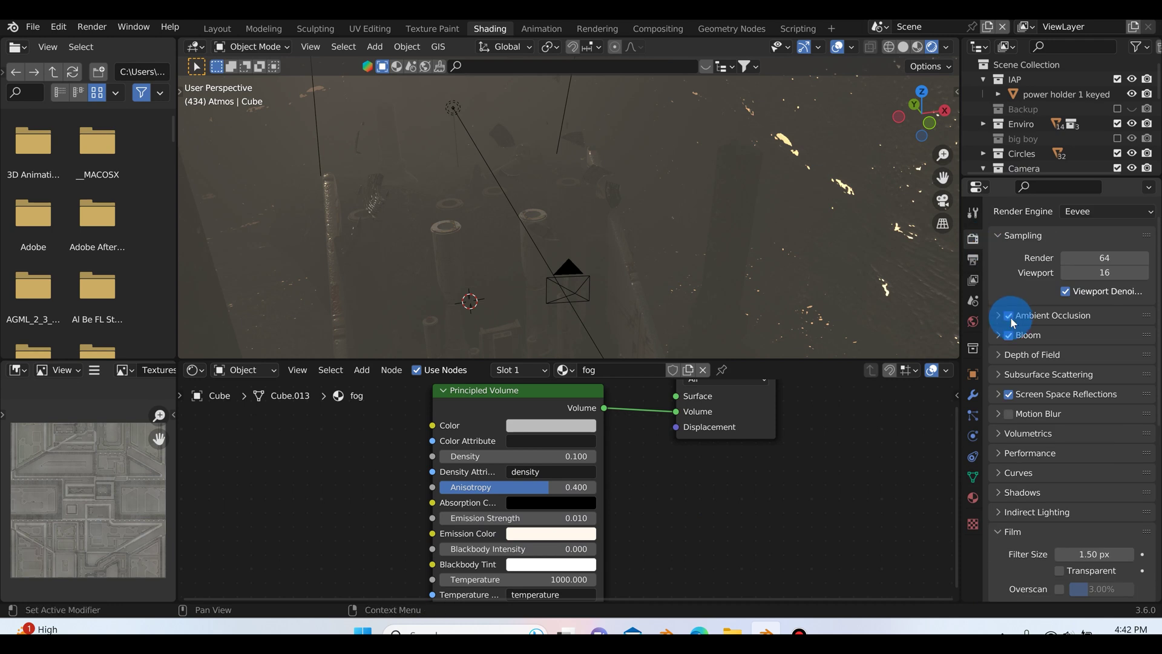
Shift the Principled Volume's emission color to a pale yellow and fine-tune its emission strength
click(552, 533)
drag(563, 386, 567, 380)
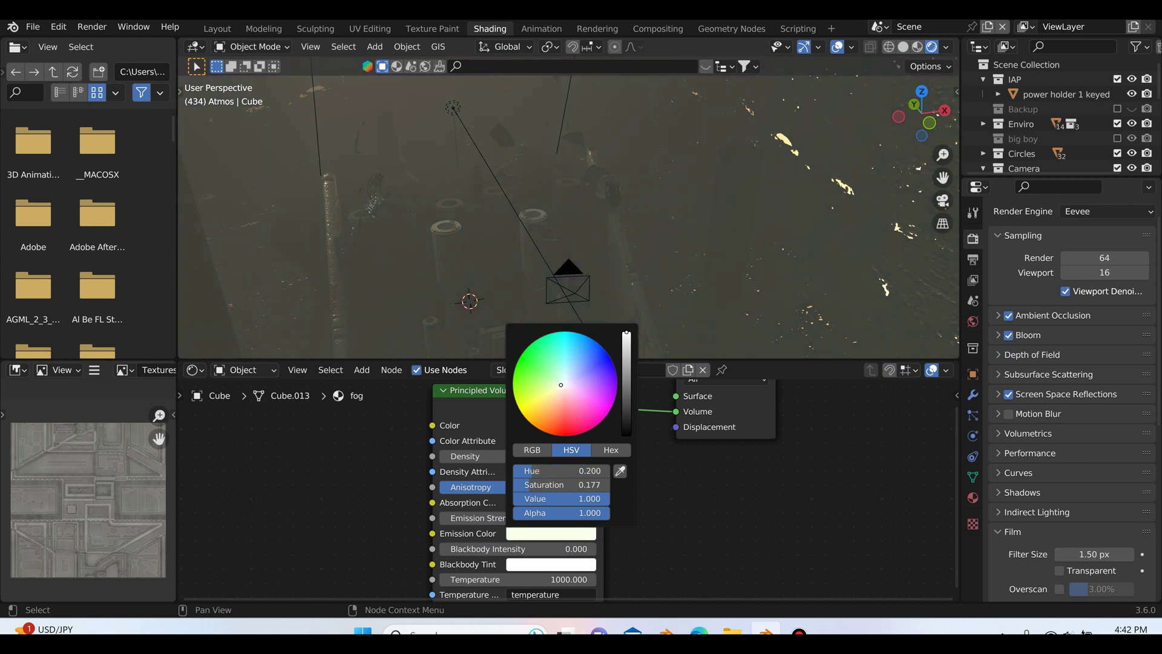
drag(560, 385, 559, 386)
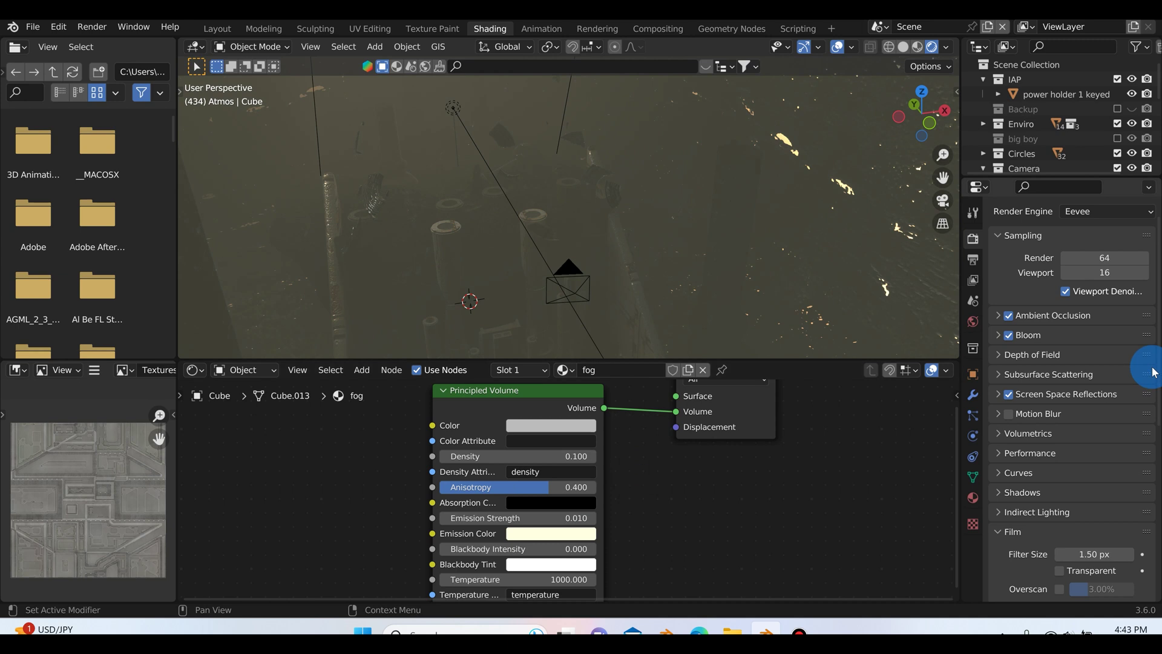
click(677, 477)
mouse_move(535, 519)
shift+mouse_down()
mouse_move(550, 518)
mouse_move(526, 517)
shift+mouse_up()
middle_drag(464, 268, 534, 246)
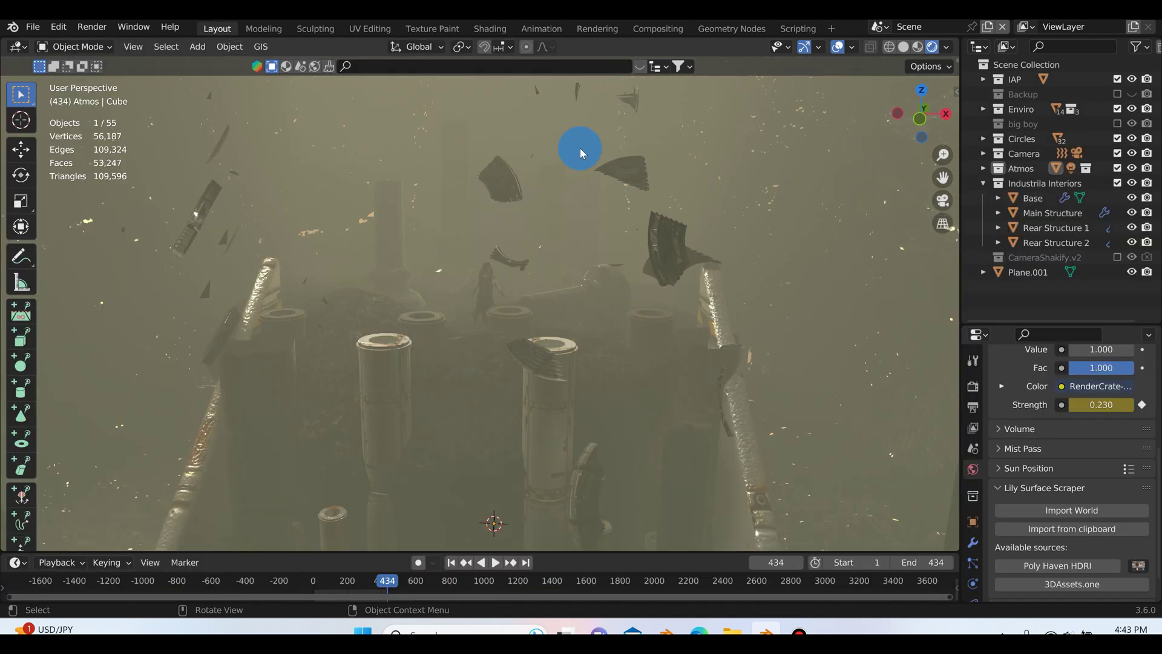
Return to the Layout workspace and exclude the Atmos collection from the view layer
scroll(544, 262, down, 3)
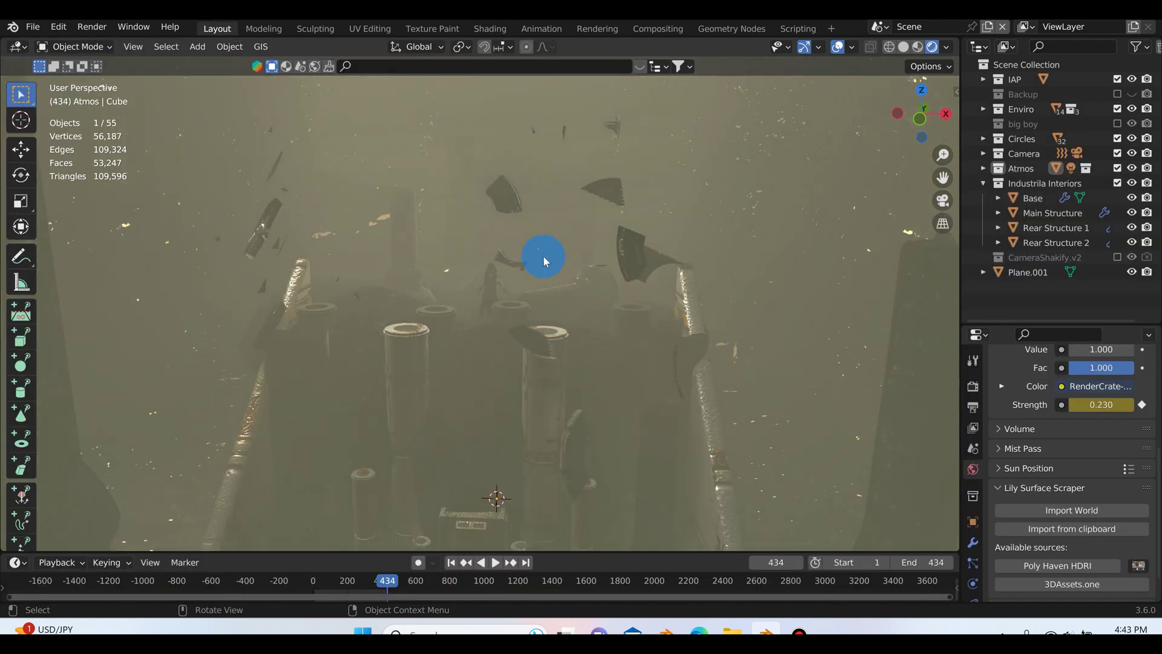
click(1118, 169)
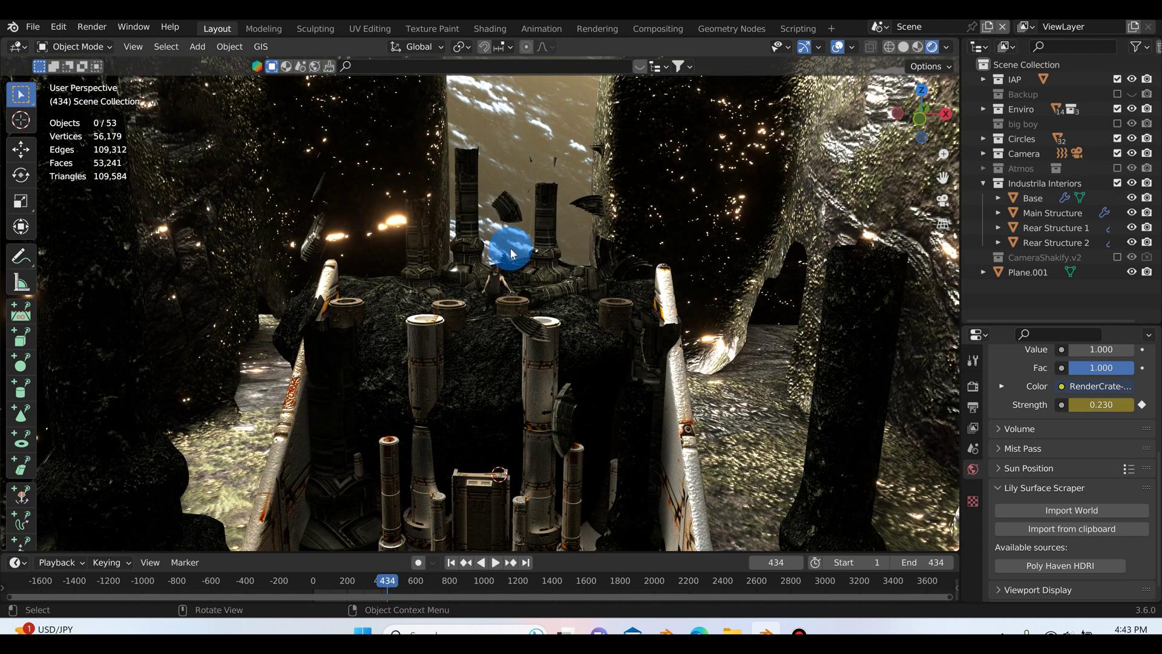
Add a mesh cube at the world origin and scale it uniformly by about 56.9 to enclose the whole scene
scroll(512, 254, down, 8)
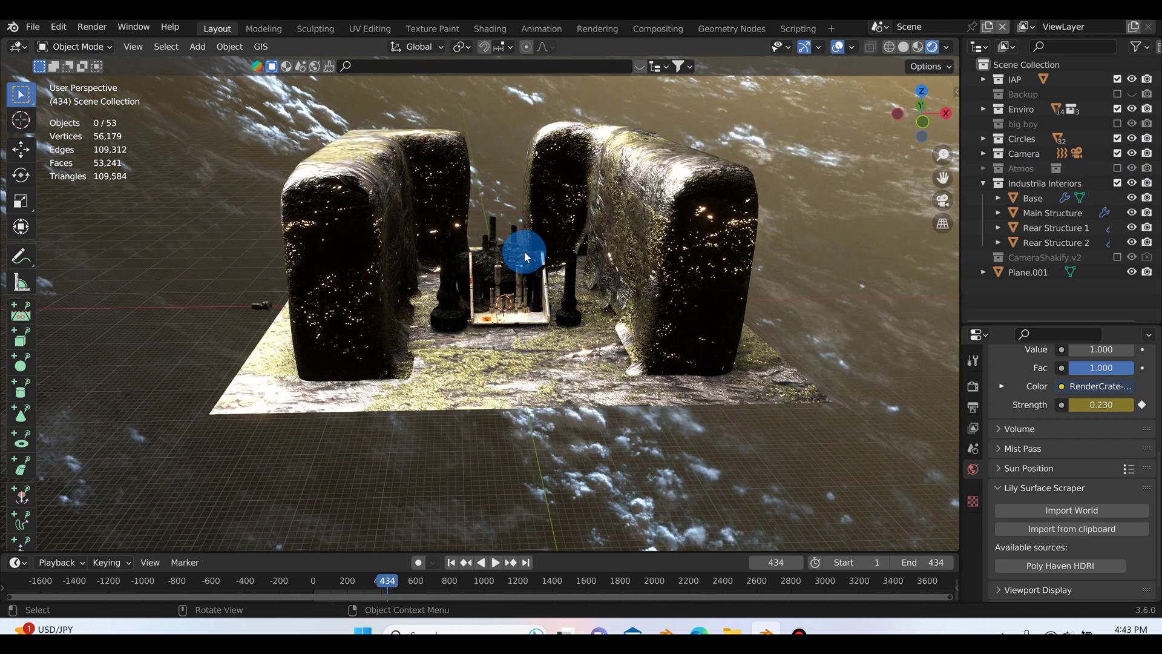
key(shift+a)
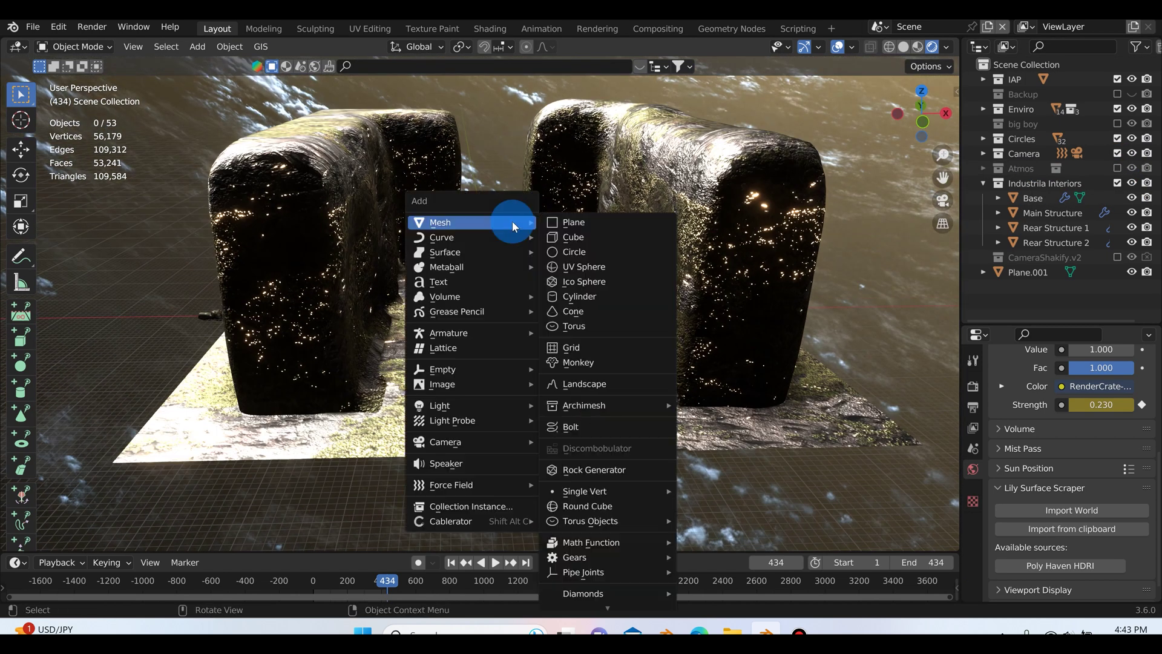
click(563, 240)
key(s)
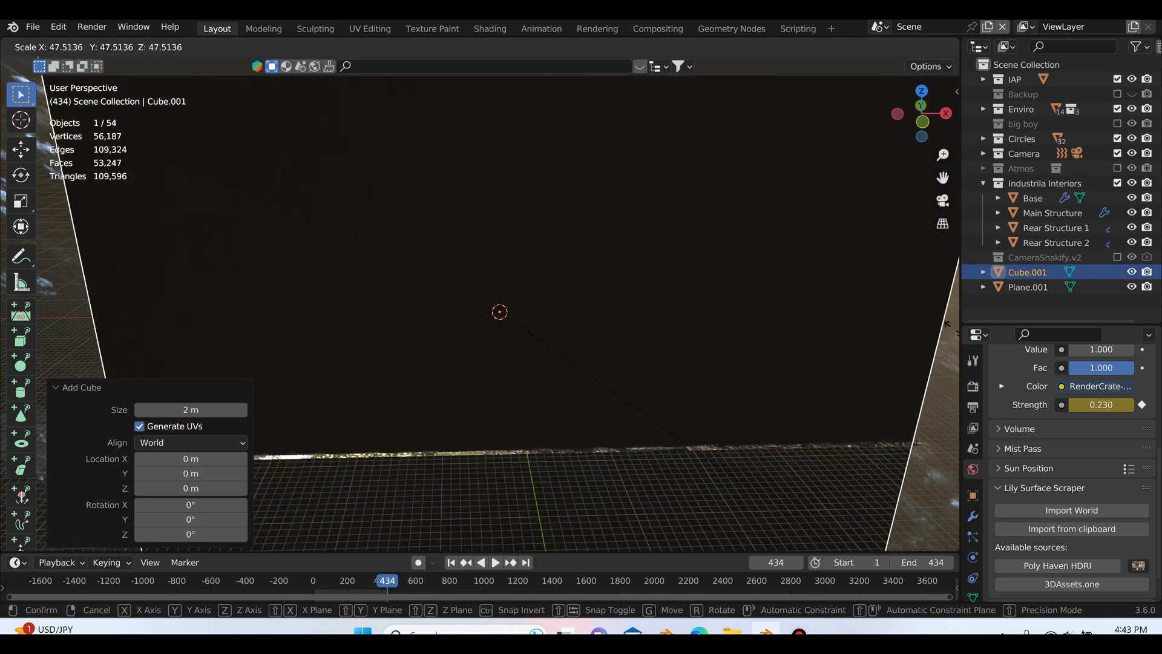
click(650, 284)
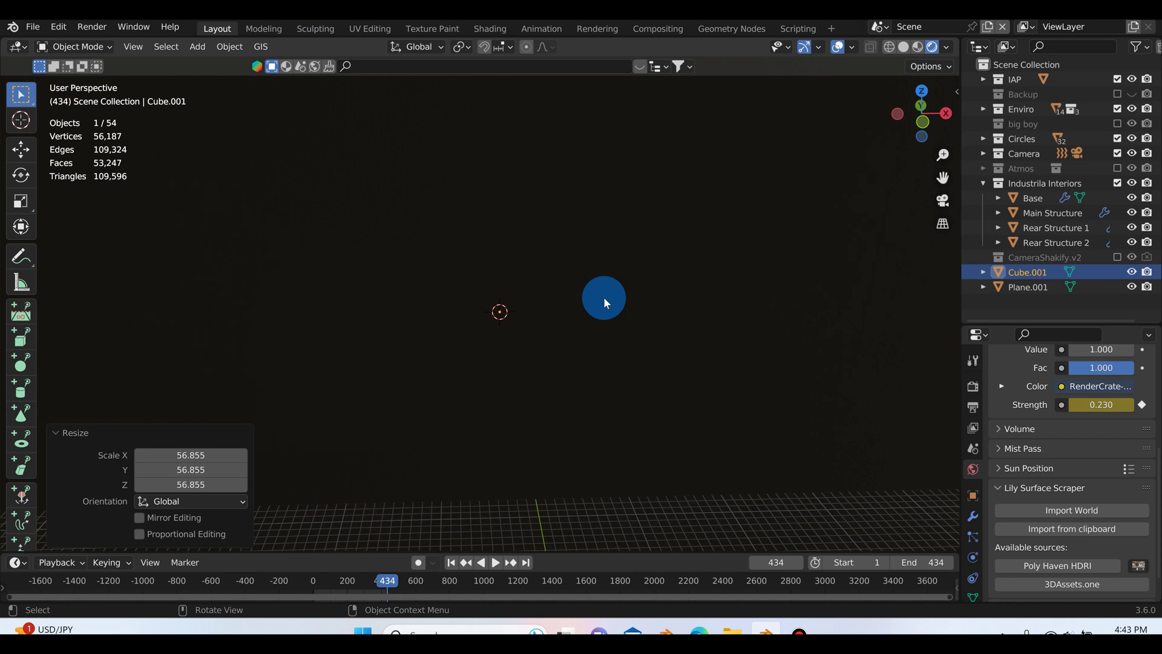
mouse_move(604, 296)
middle_down()
mouse_move(573, 260)
mouse_move(567, 273)
middle_up()
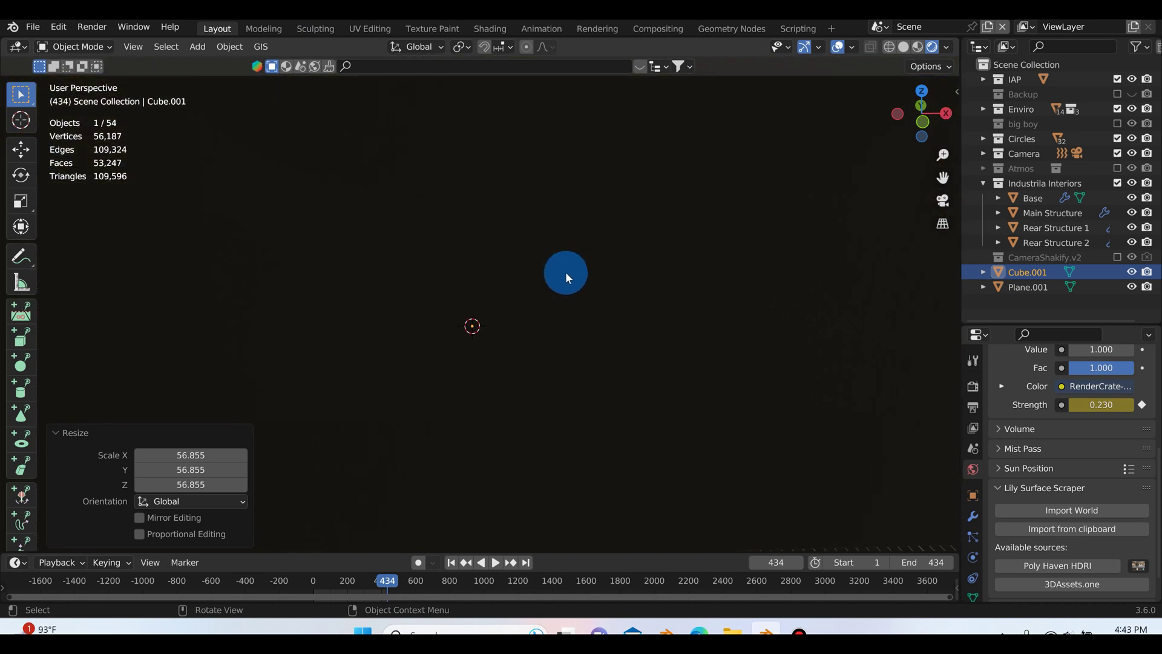
scroll(564, 271, down, 5)
scroll(557, 262, up, 2)
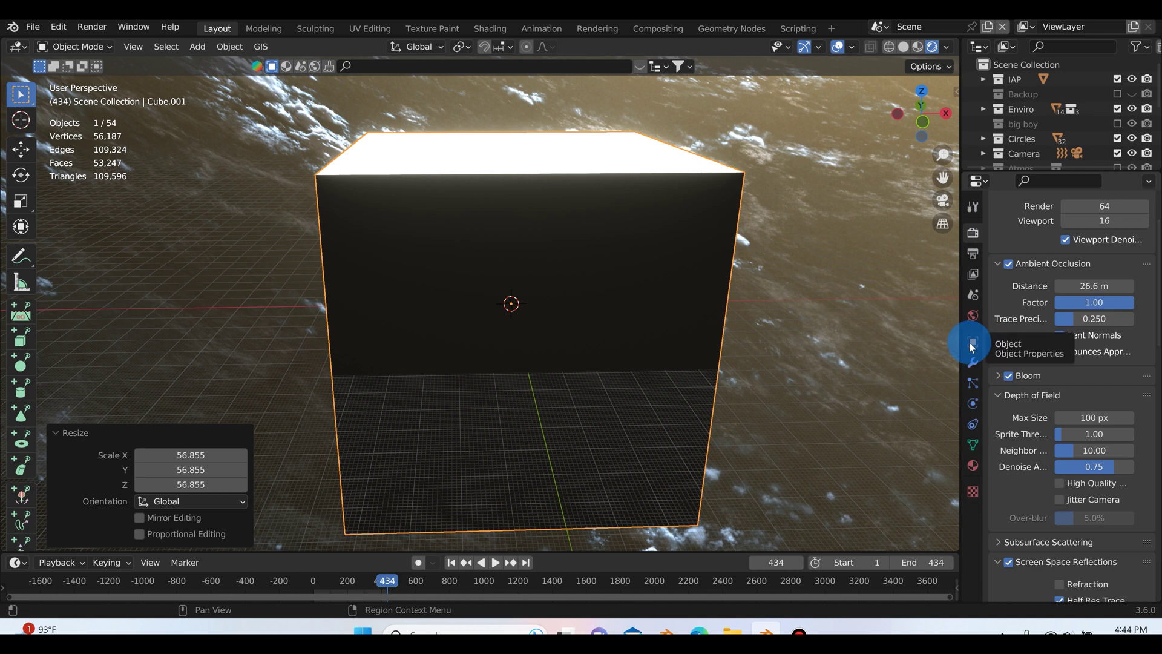
Set the large cube's Viewport Display to show as Wire so the scene inside it can be seen
click(971, 344)
scroll(1029, 354, down, 10)
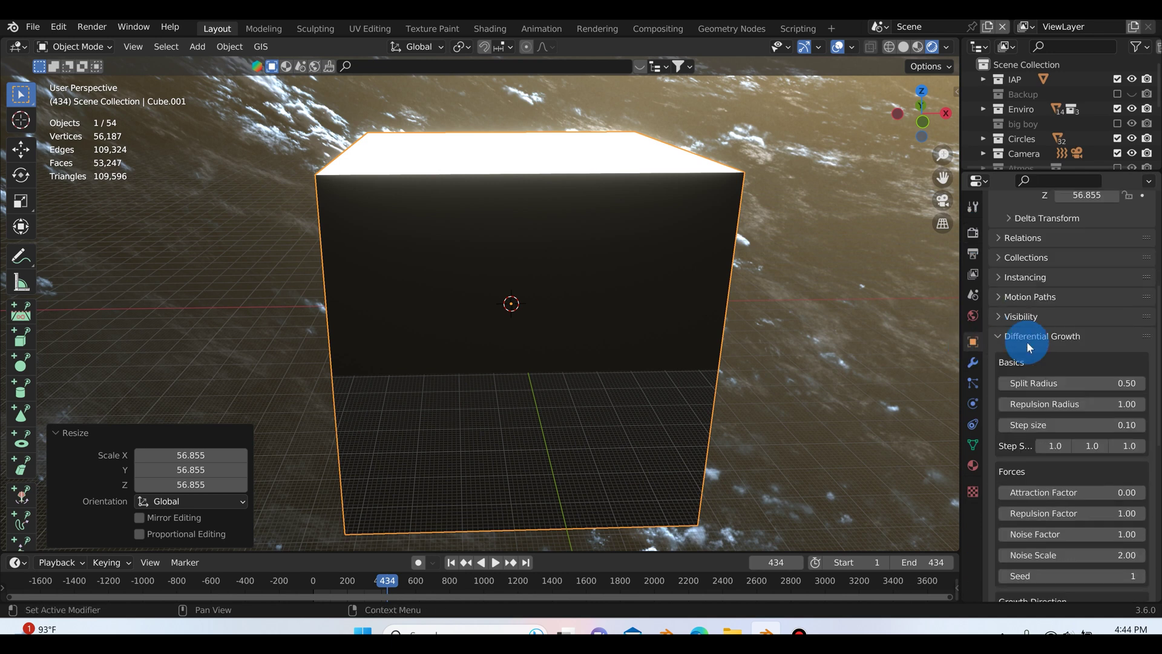
scroll(1029, 350, down, 8)
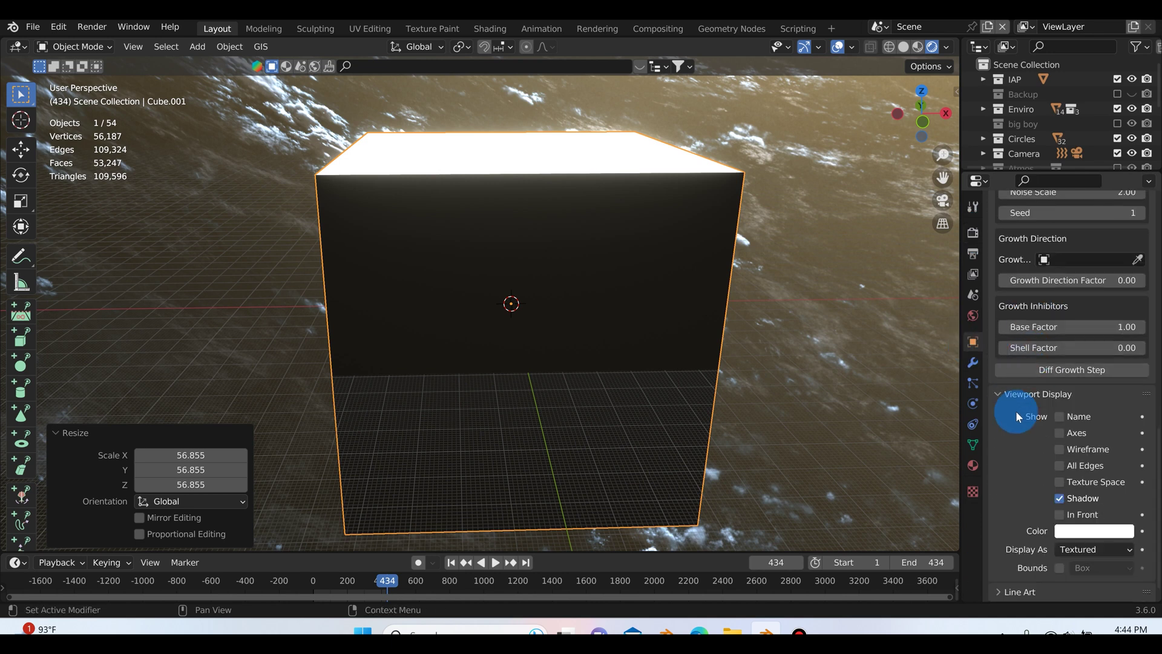
click(1000, 375)
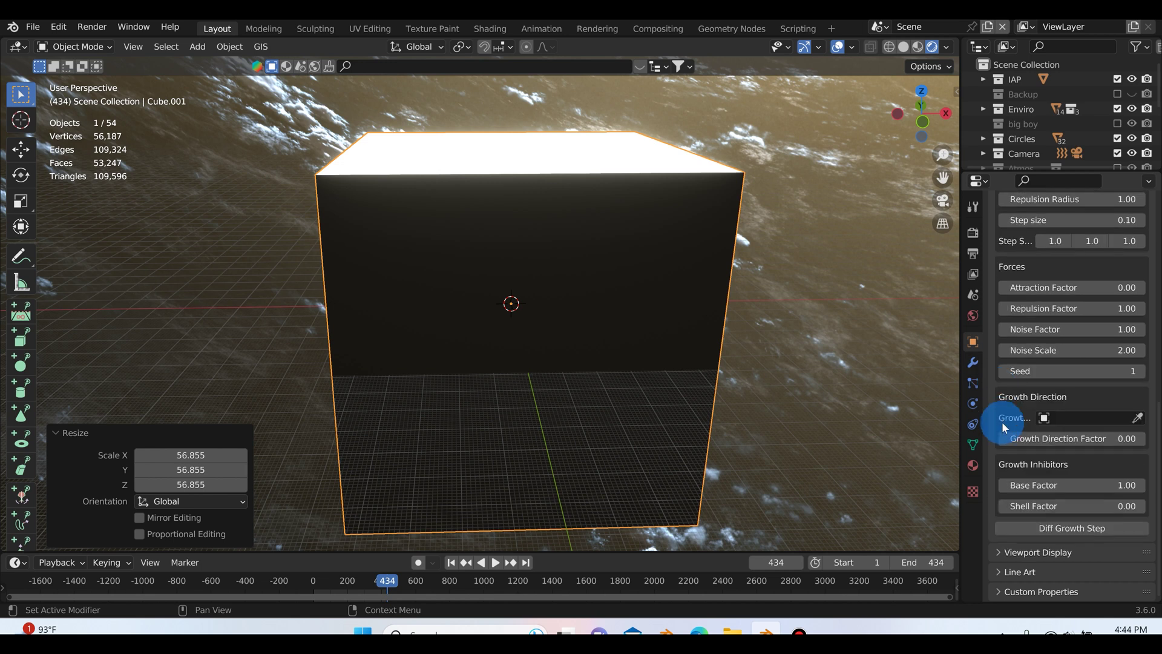
click(998, 554)
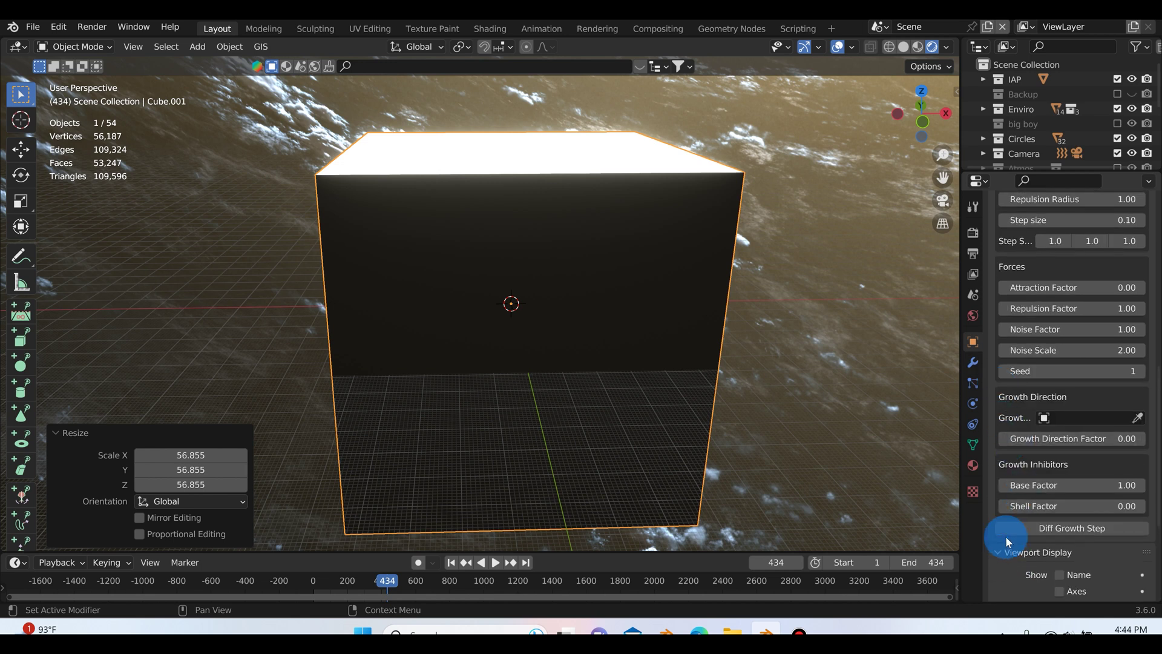
scroll(1005, 535, down, 6)
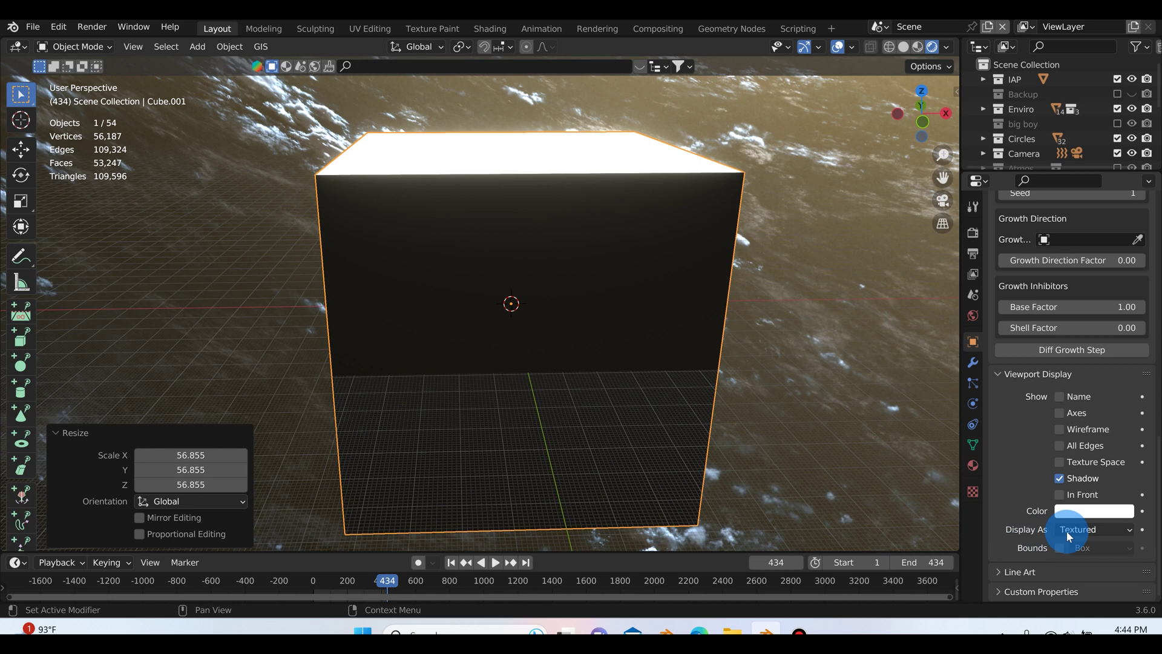
click(1067, 531)
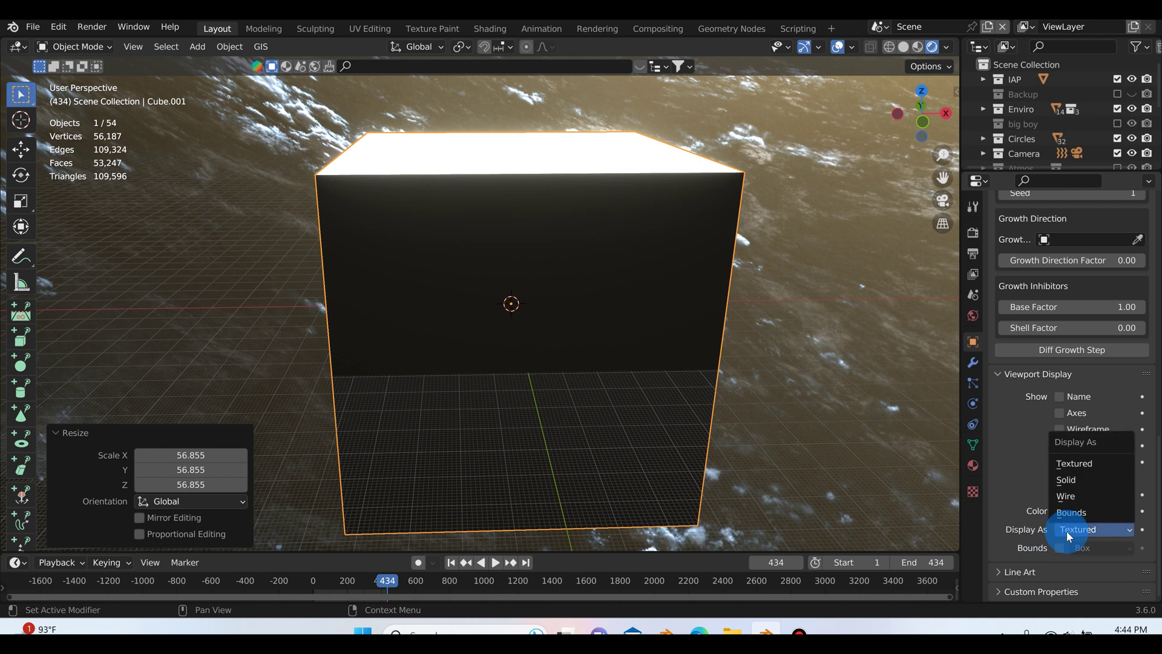
click(1098, 496)
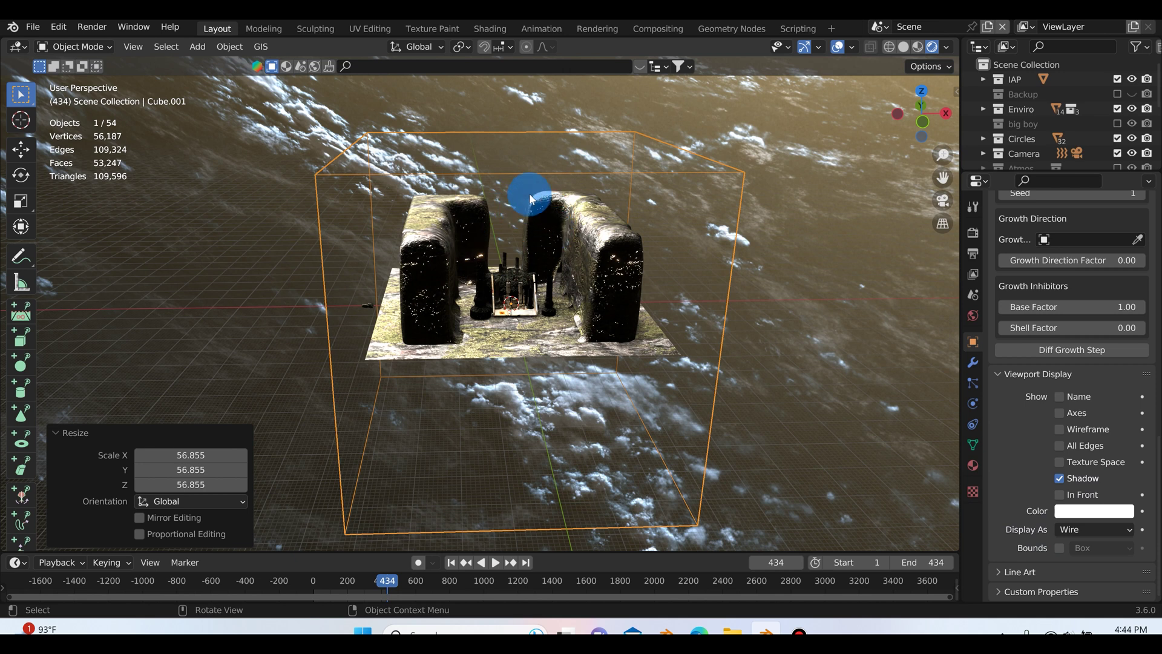
scroll(532, 195, up, 5)
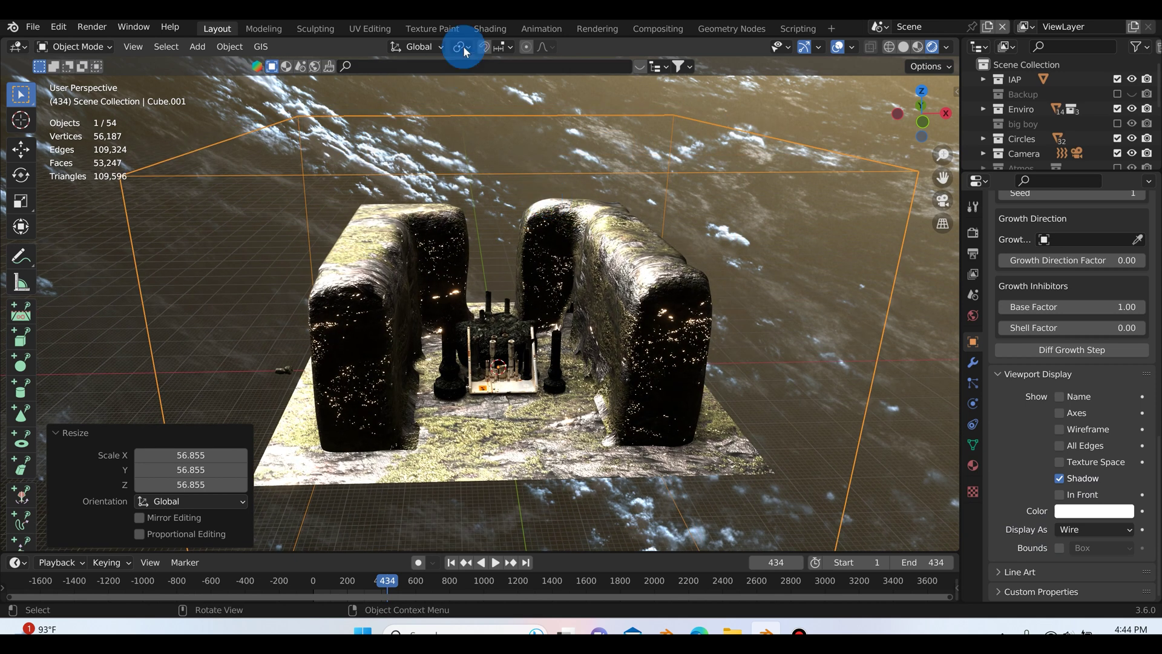
In the Shading workspace, give the large enclosing cube a new material and delete its default Principled BSDF node
click(489, 28)
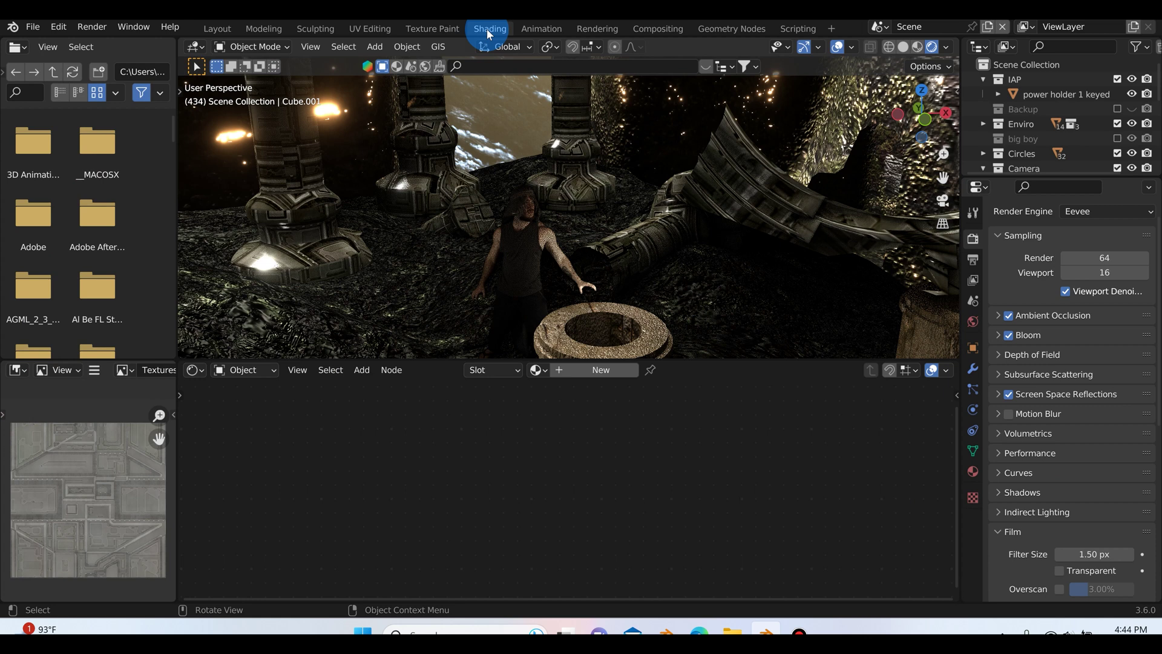
scroll(580, 198, down, 5)
scroll(583, 216, down, 5)
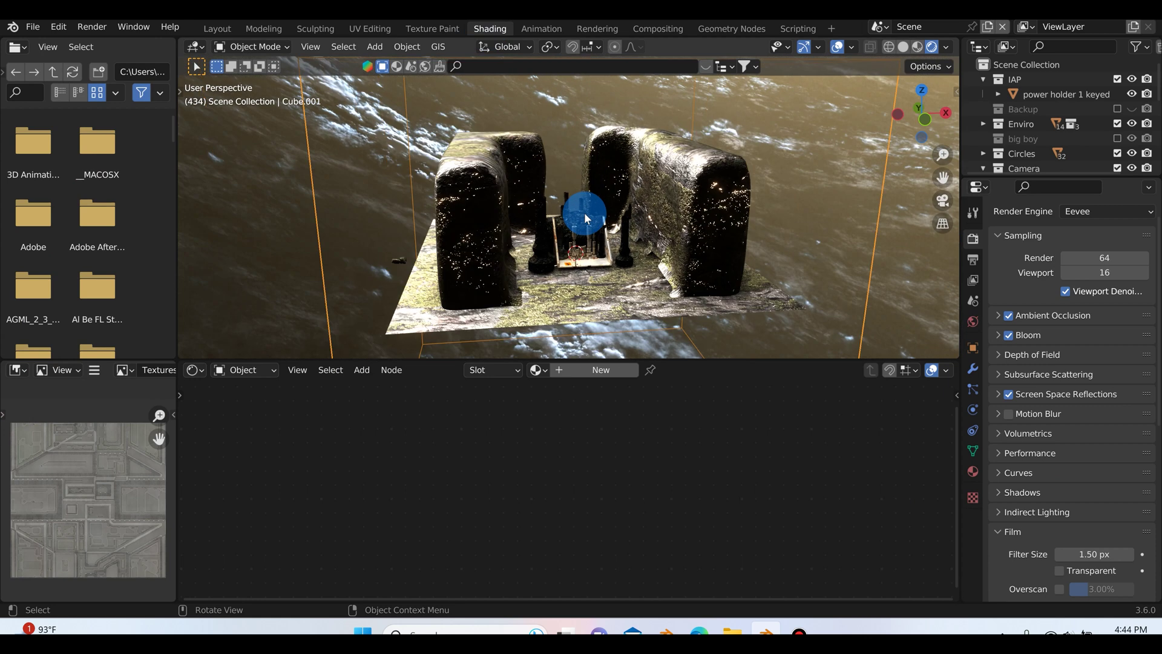
click(592, 369)
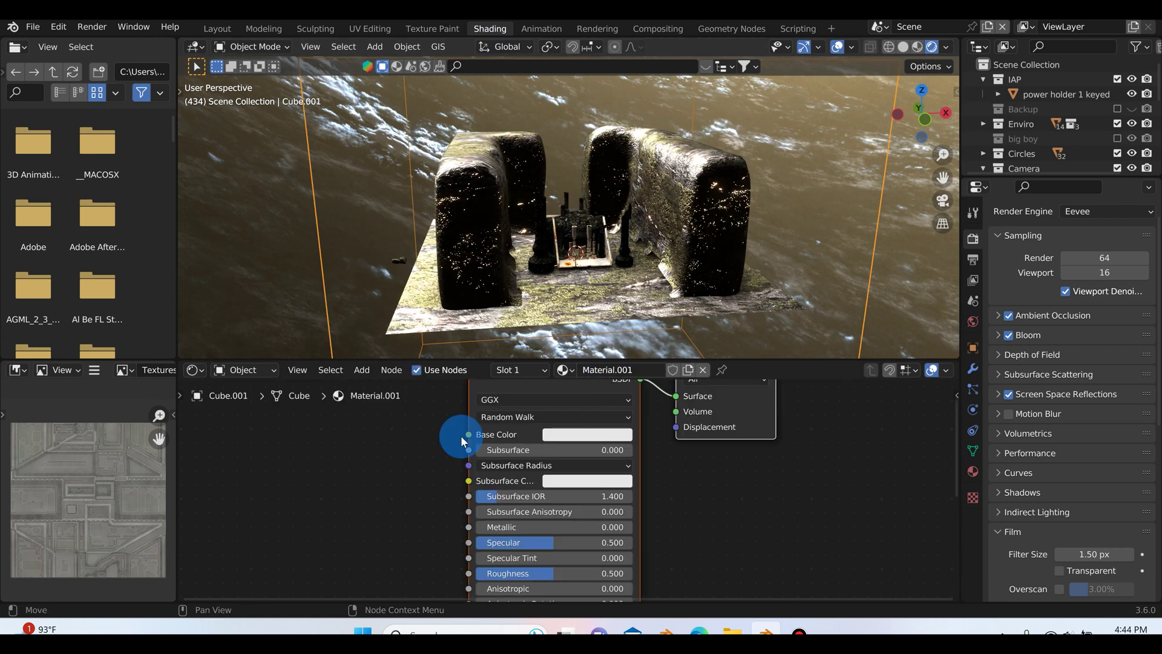
click(479, 403)
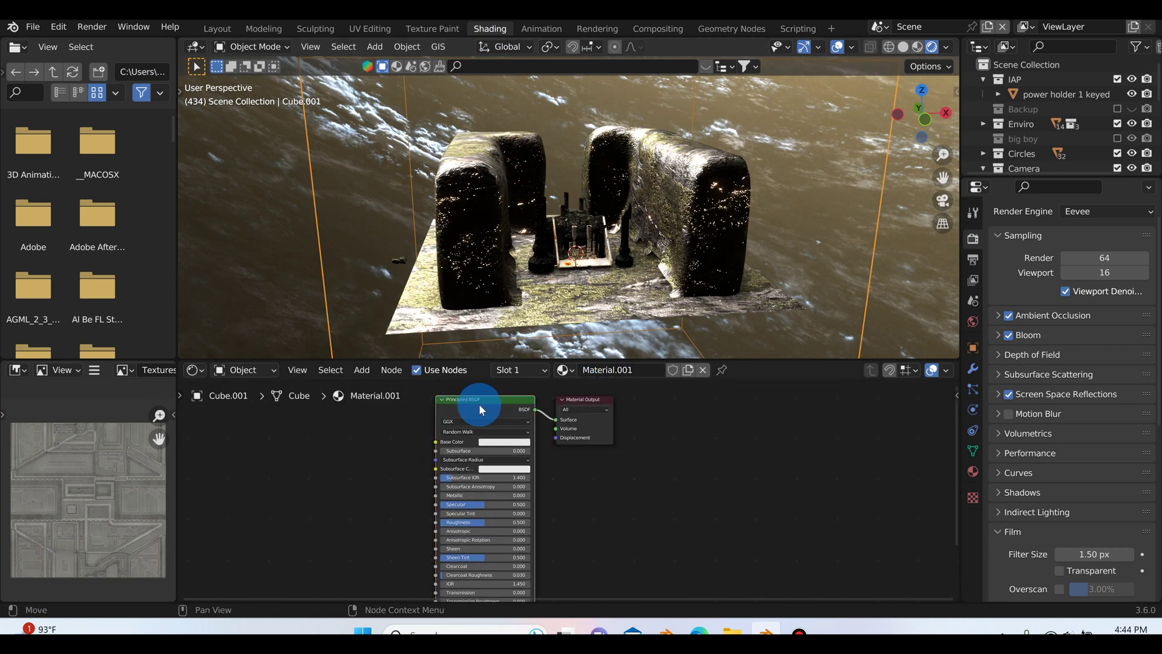
key(x)
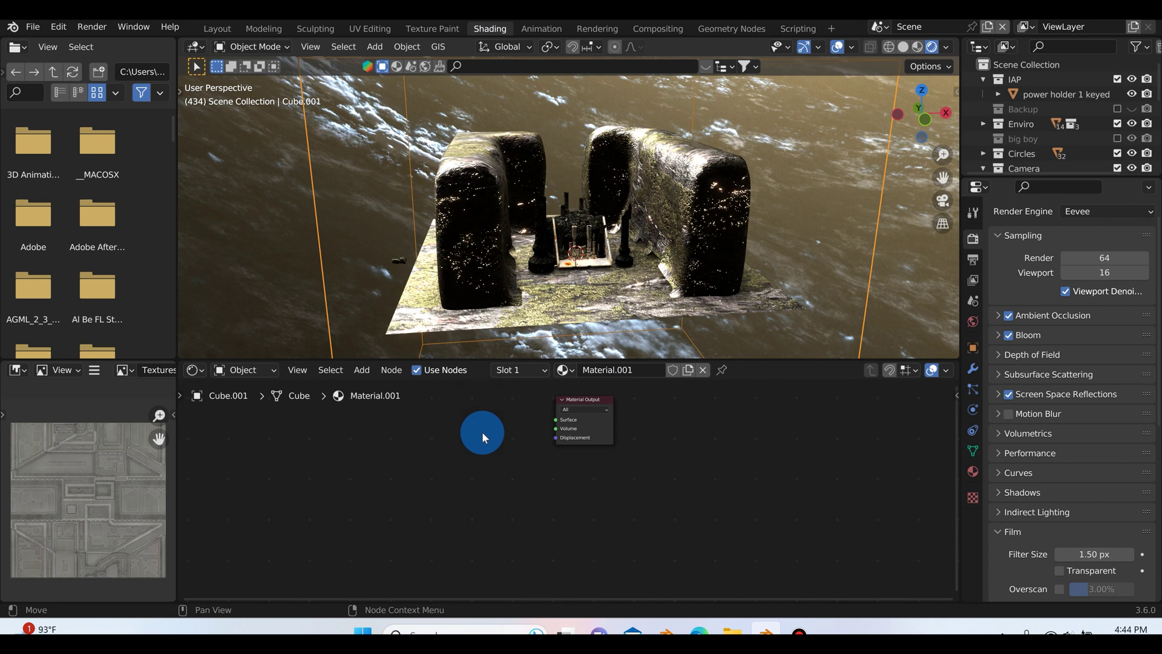
Add a Principled Volume node to the cube's material and place it beside the Material Output node
scroll(484, 432, up, 3)
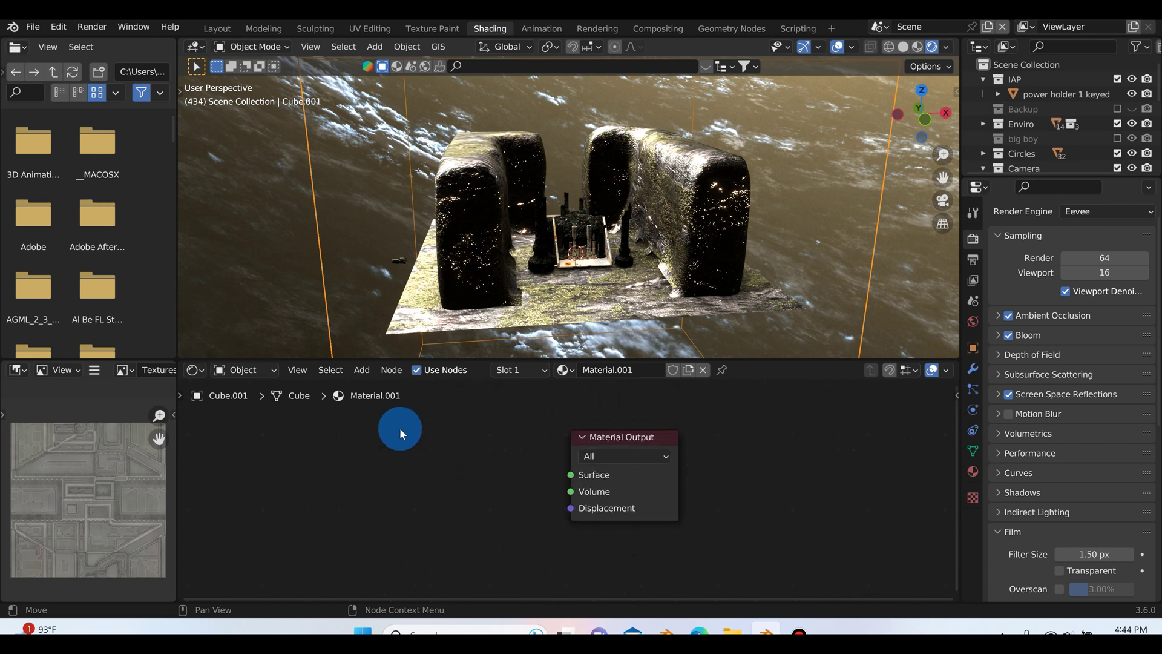
key(shift+a)
text(vol)
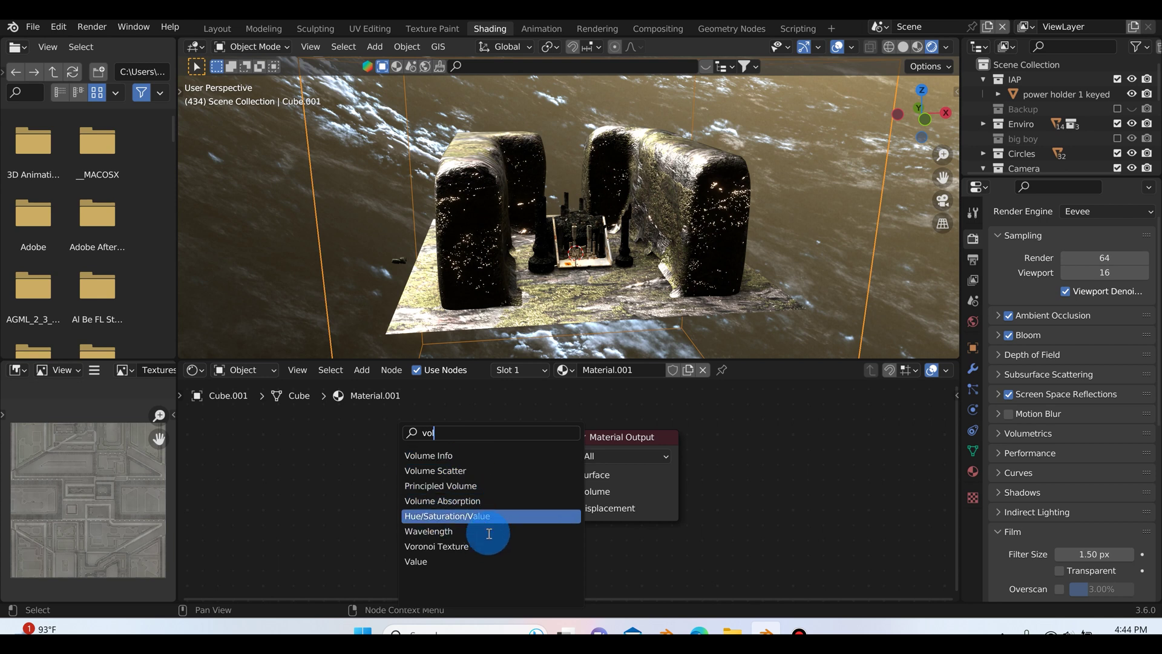
click(478, 485)
click(513, 502)
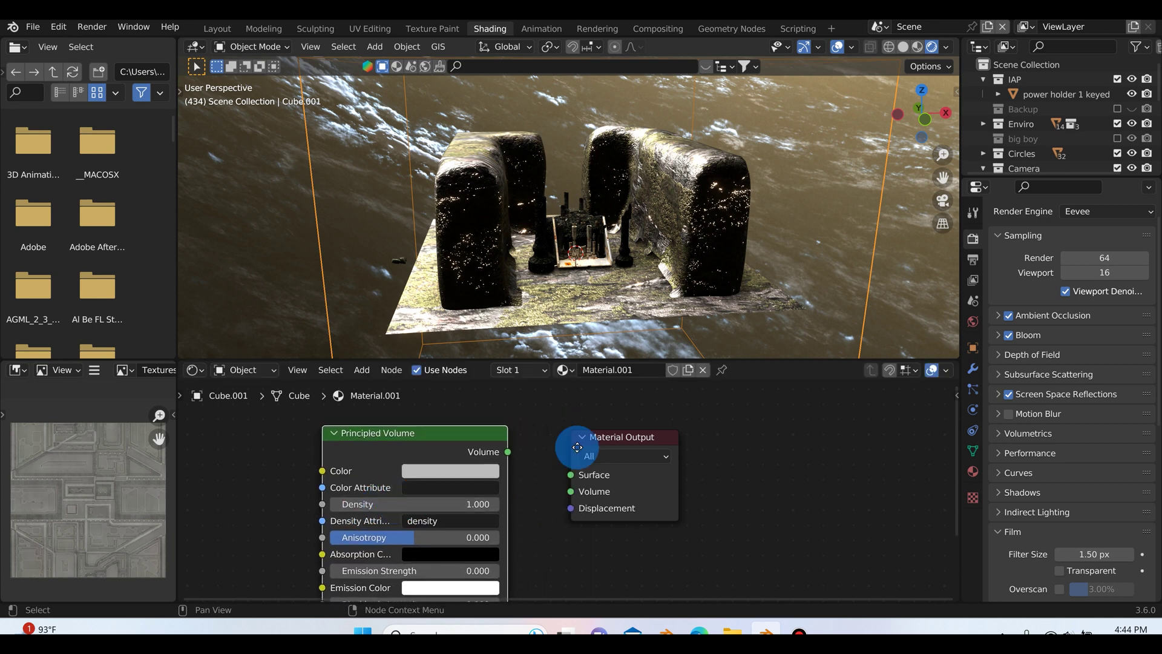
middle_drag(584, 449, 632, 396)
drag(481, 398, 495, 422)
click(650, 499)
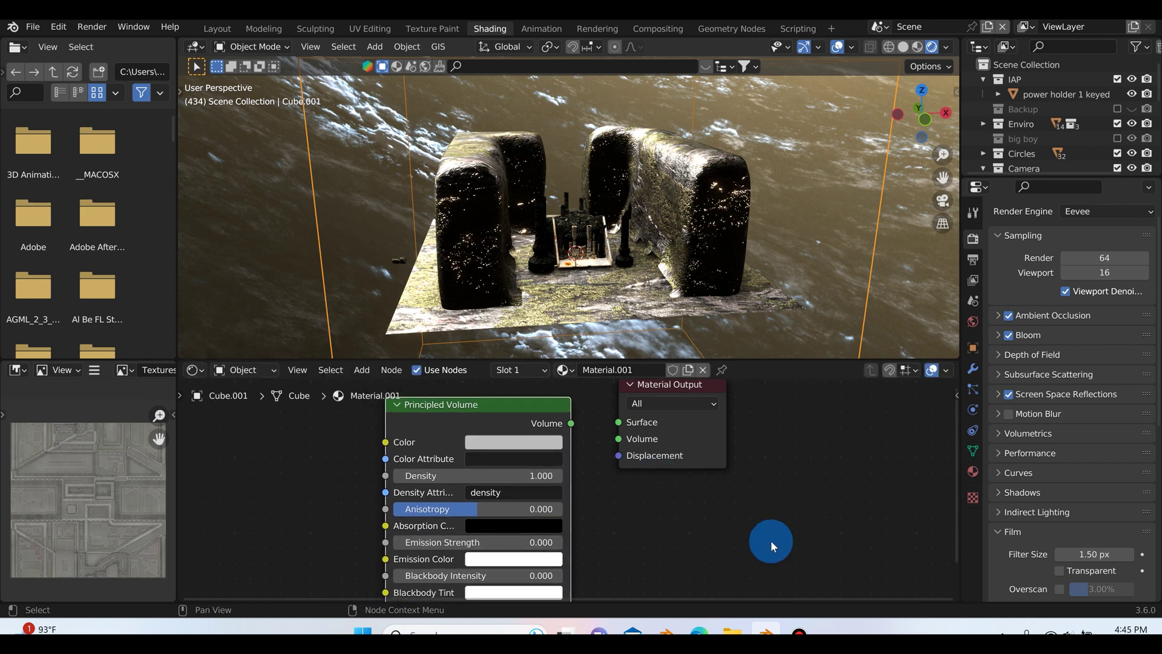
Link the Principled Volume's Volume output to the Volume input of the Material Output
scroll(771, 540, down, 2)
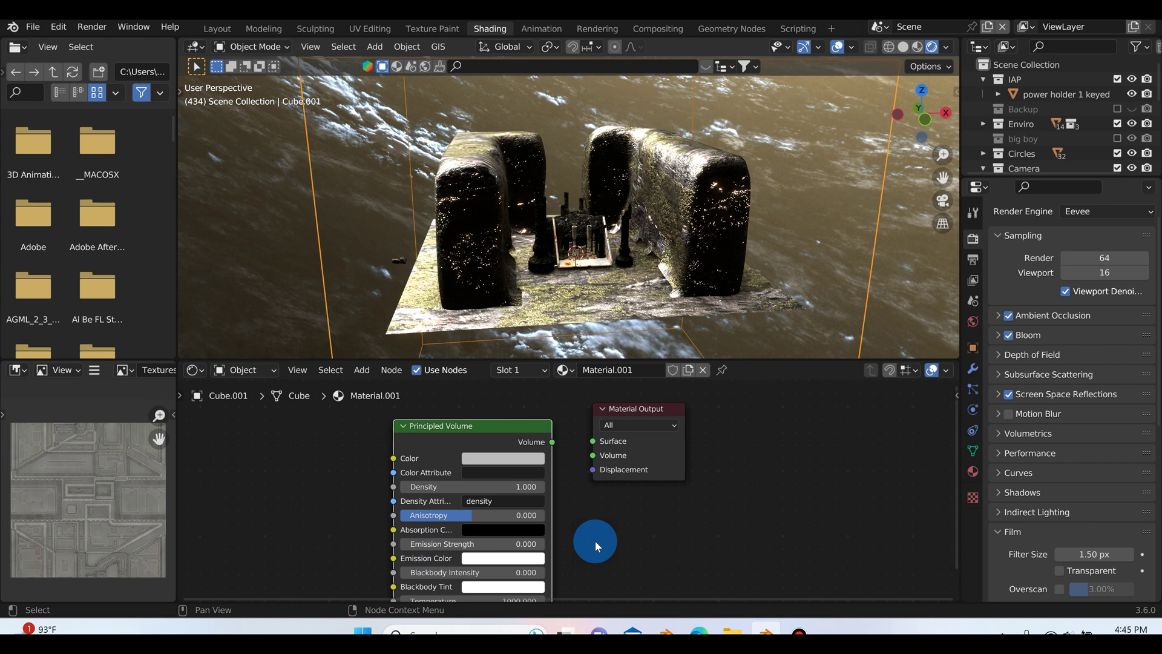
scroll(561, 466, up, 3)
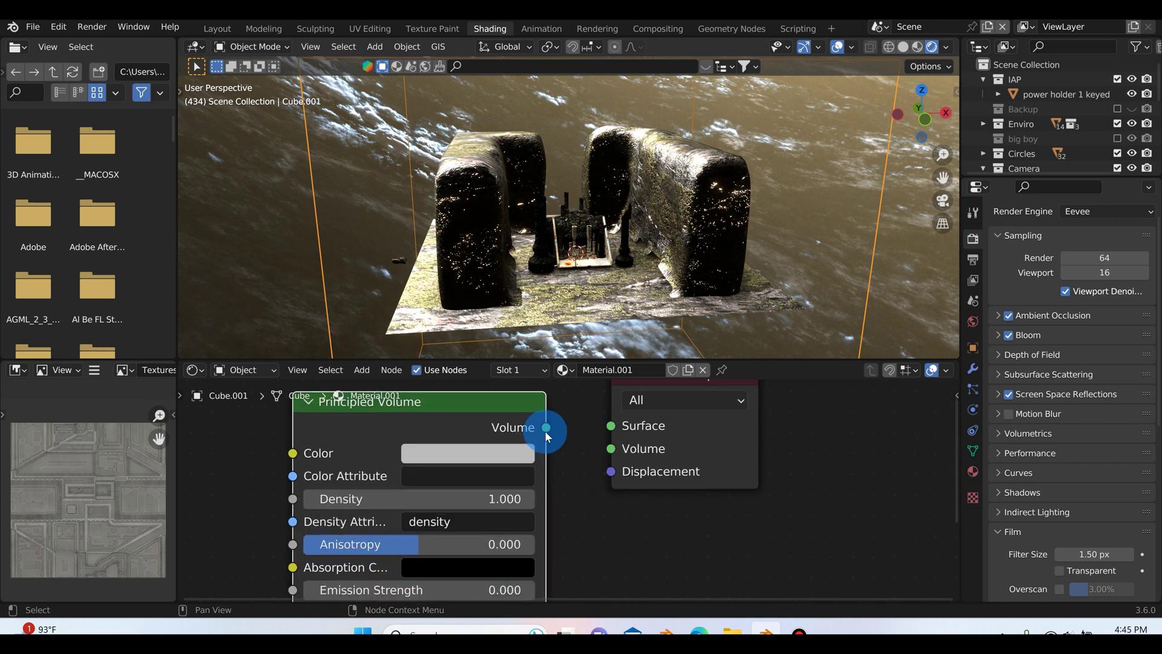
drag(547, 431, 613, 449)
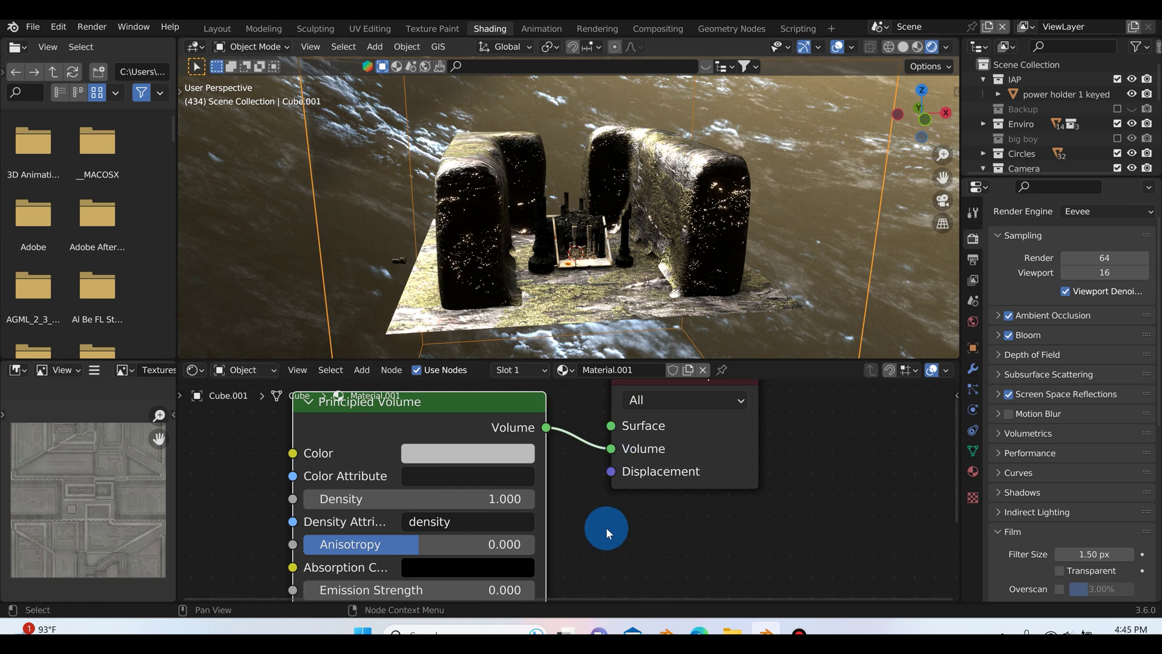
scroll(787, 497, down, 3)
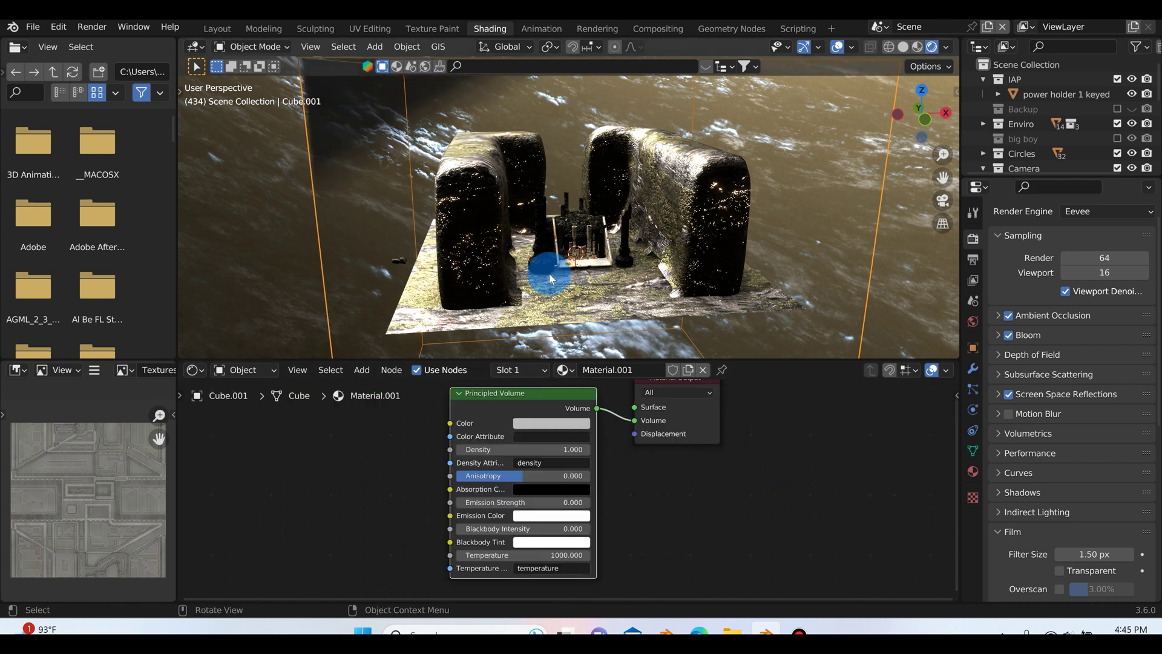
Set the Principled Volume's density to 0.01 and check the fog close up around the platform
scroll(591, 219, up, 5)
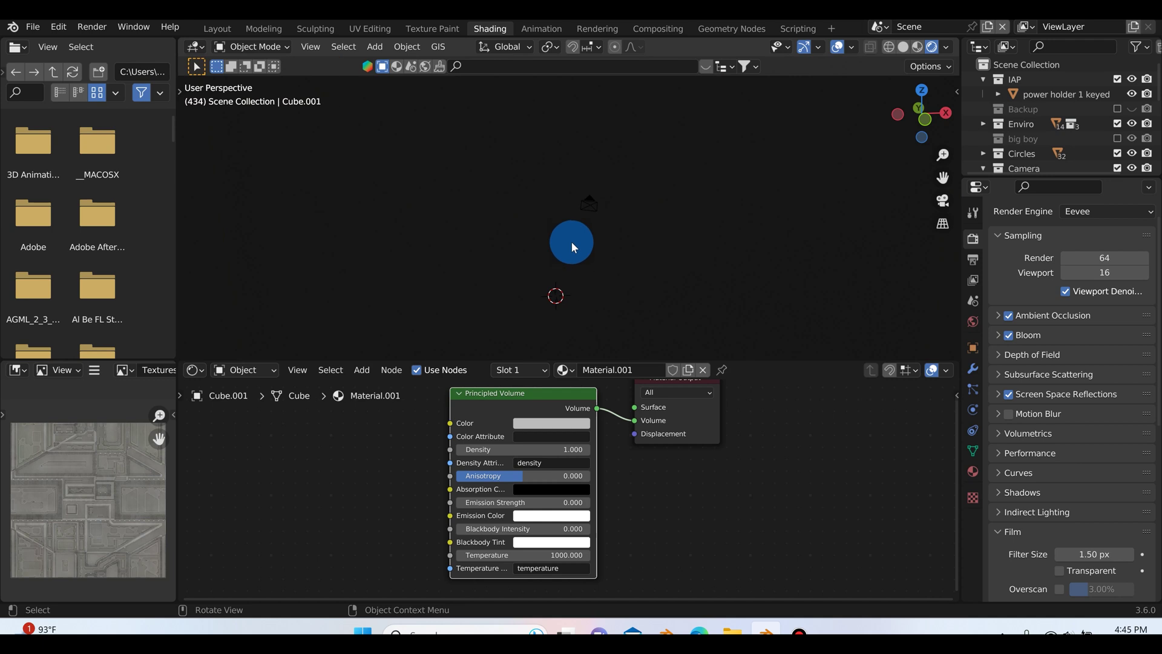
scroll(573, 244, up, 2)
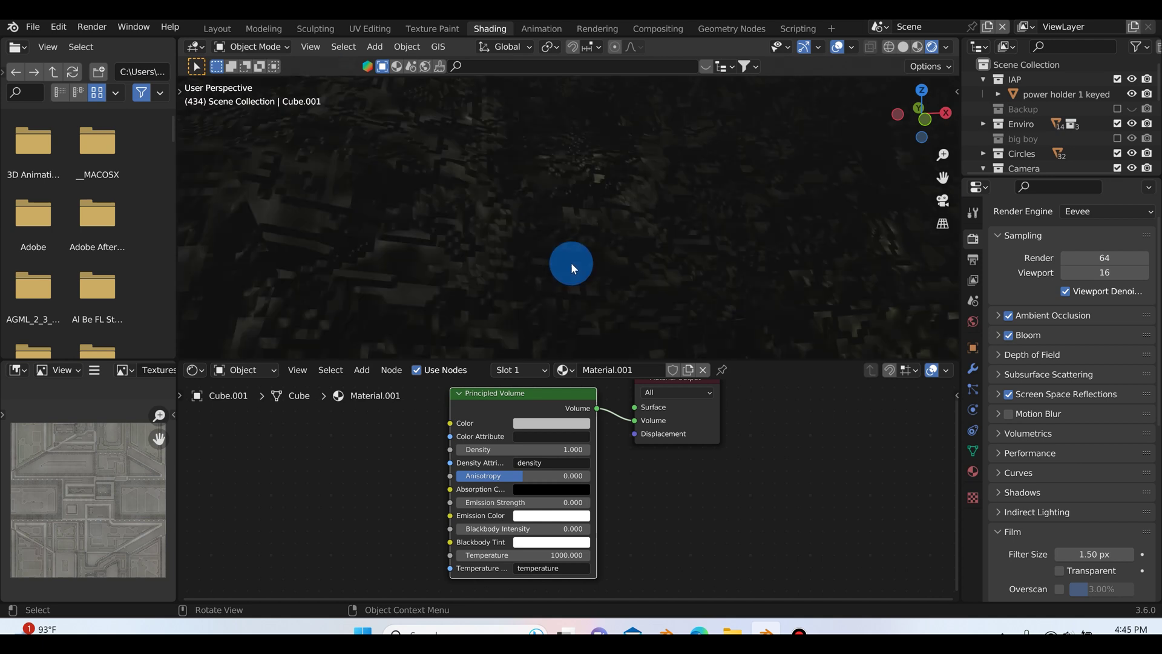
click(527, 449)
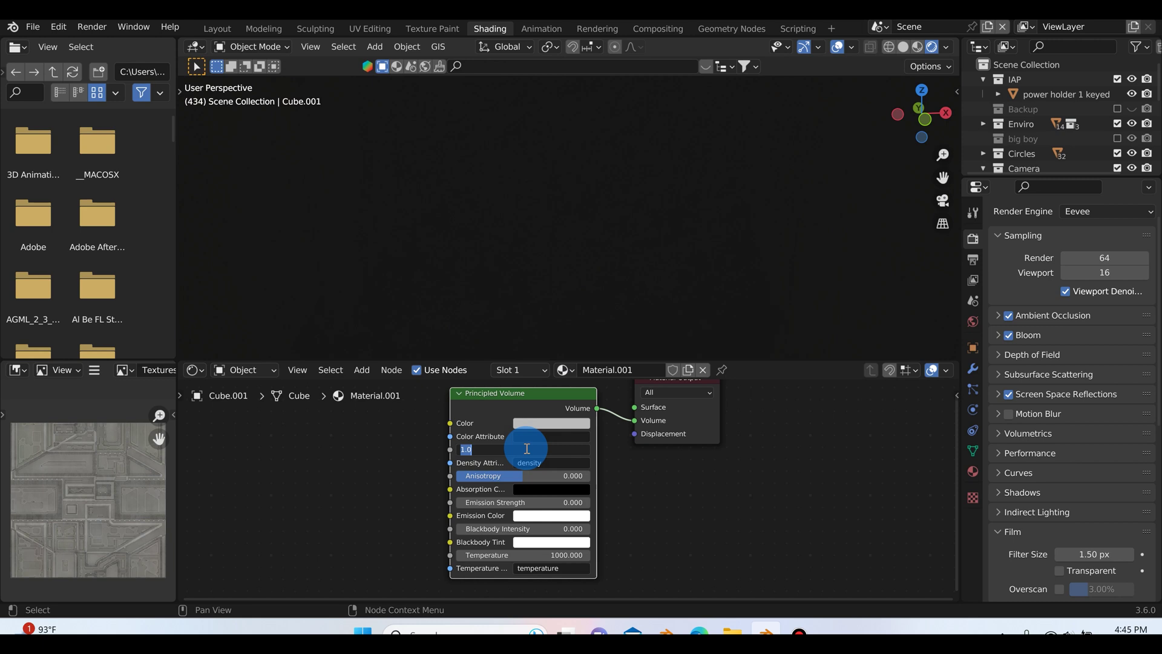
text(.01)
key(Return)
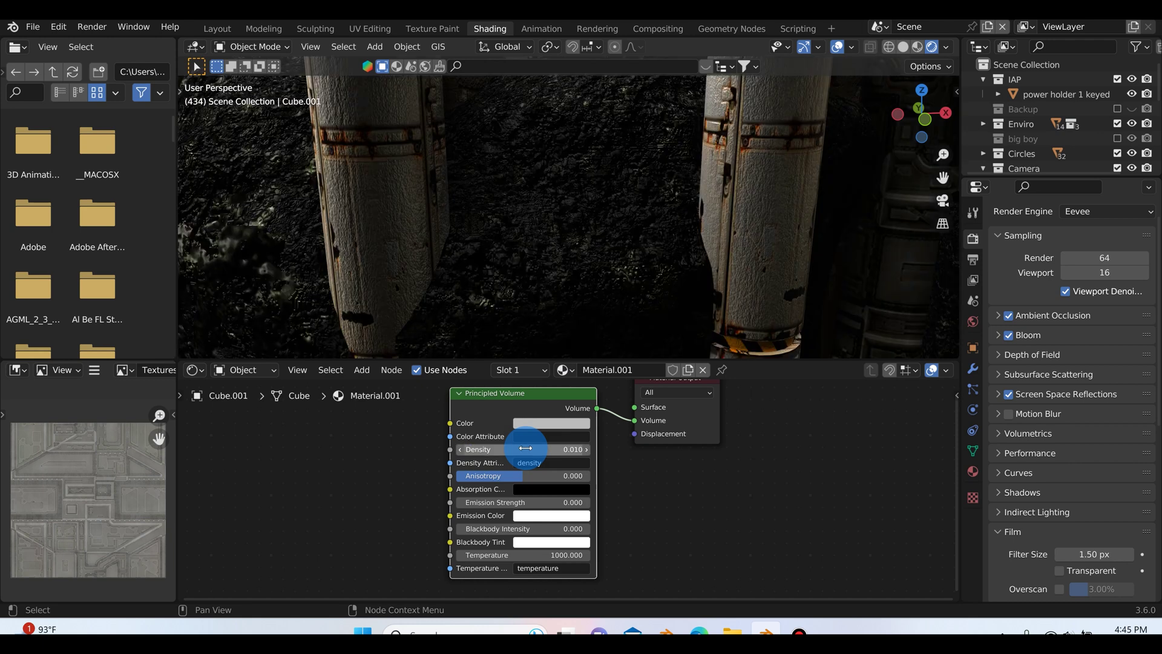
scroll(503, 208, down, 6)
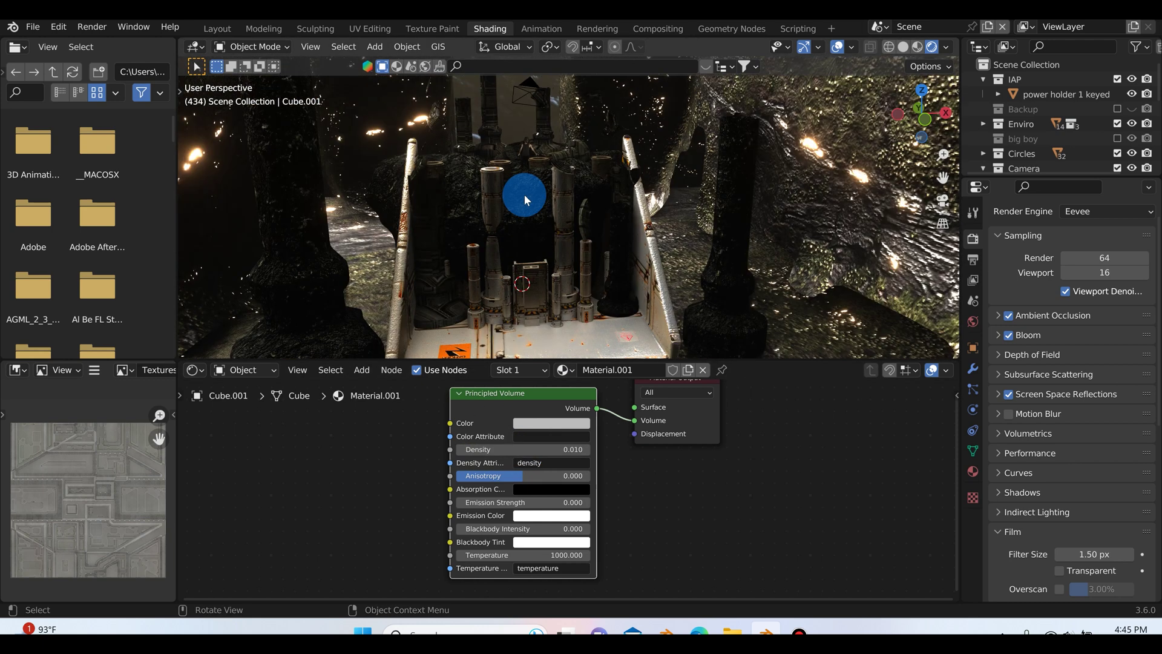
middle_drag(527, 194, 544, 272)
Raise the Principled Volume's density to 0.1 and view the scene from above the pillars
click(548, 449)
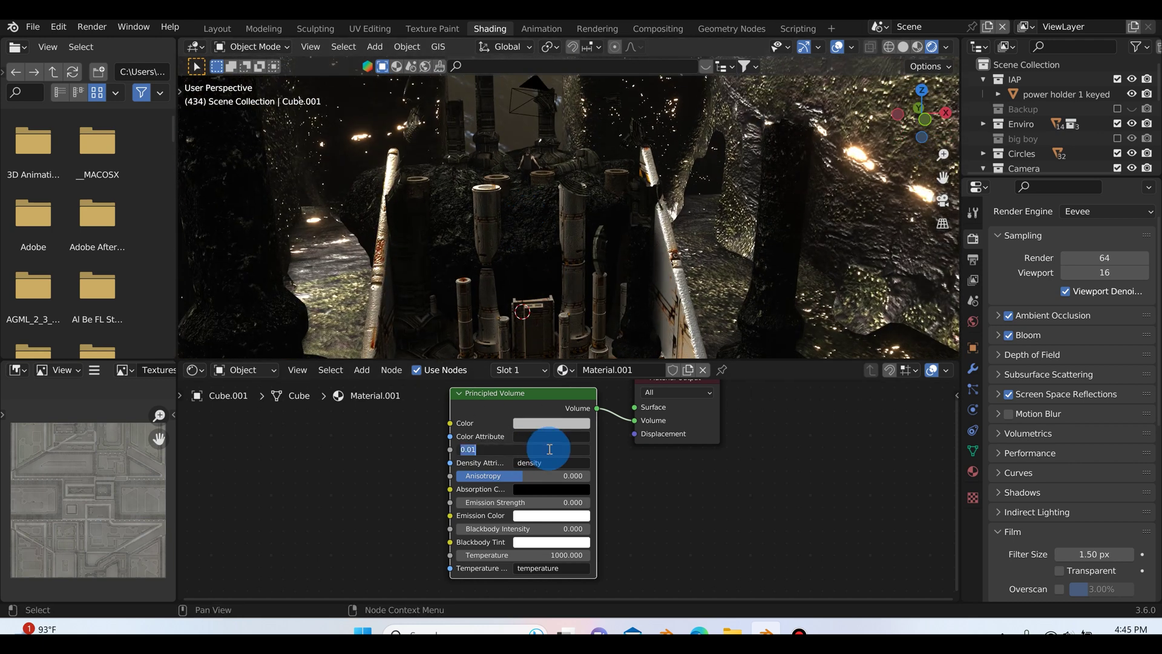
text(.1)
key(Return)
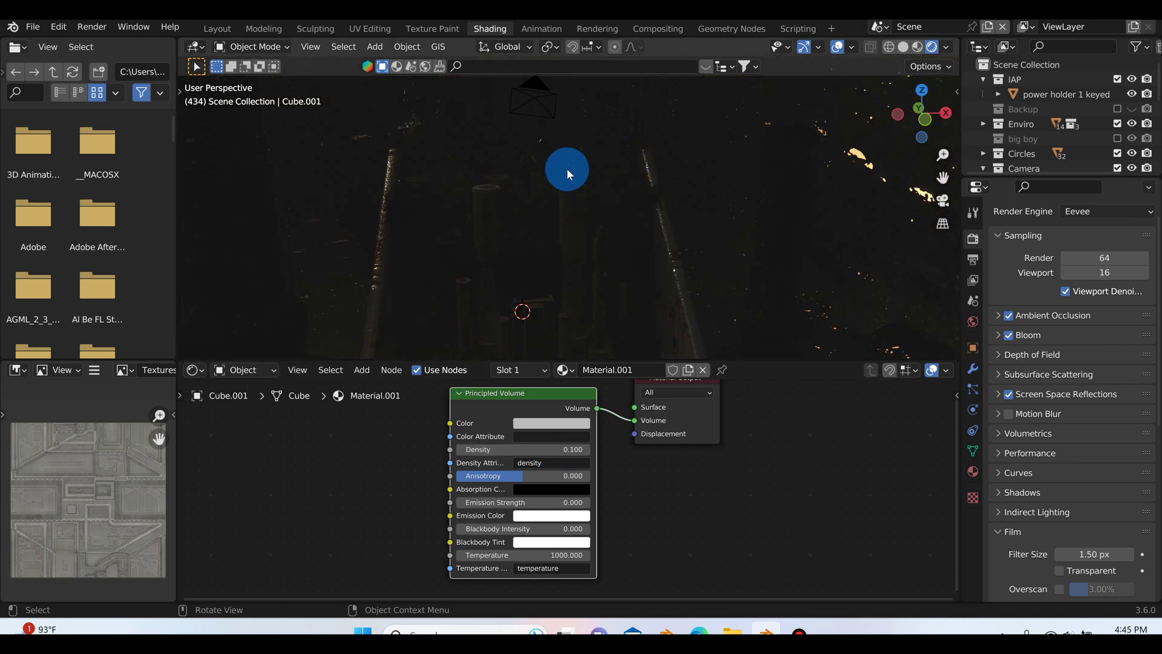
middle_drag(567, 168, 596, 310)
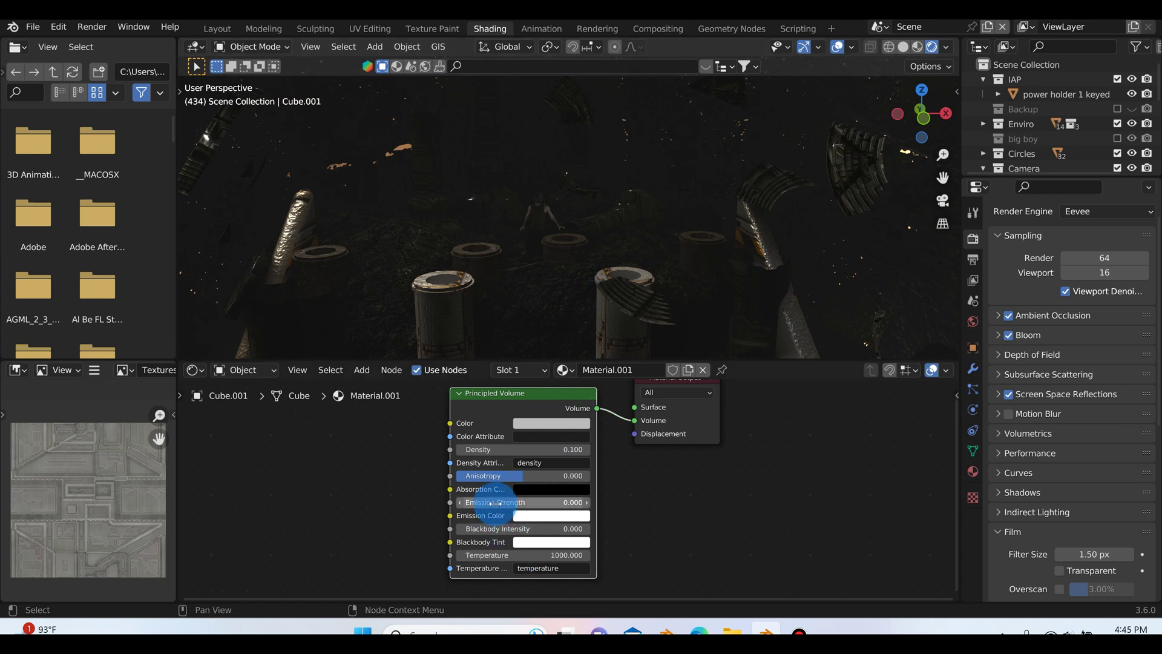
Set the volume's emission strength to 0.01 and its emission color to a pale orange with hue 0.076 and saturation 0.392
click(521, 502)
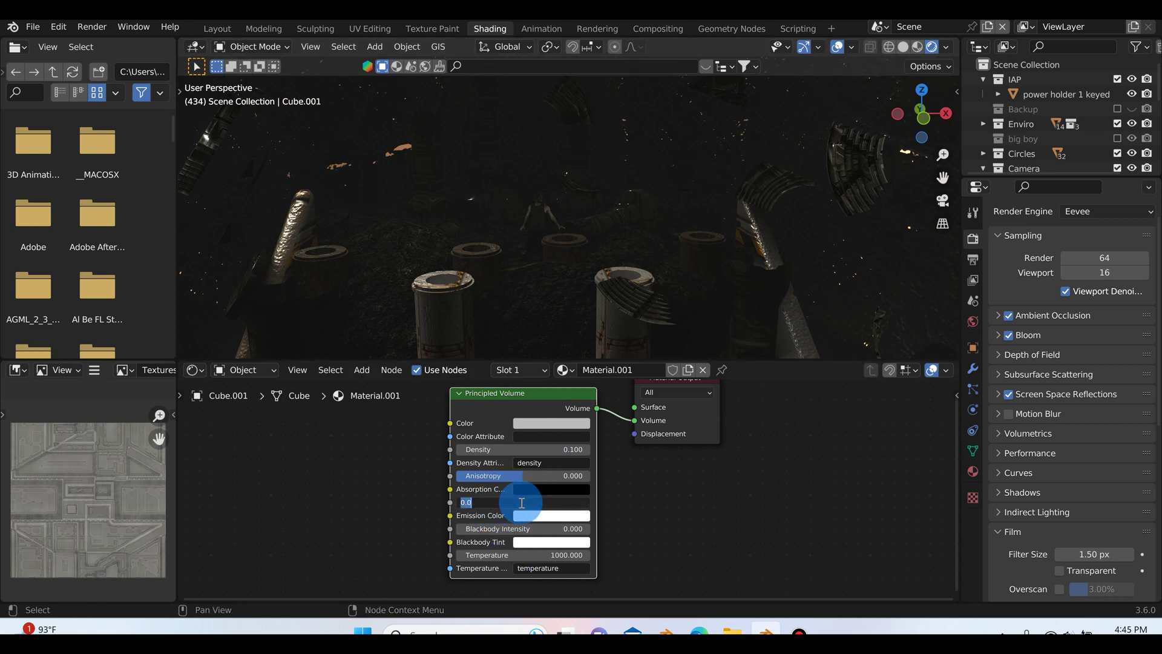
text(.001)
key(Return)
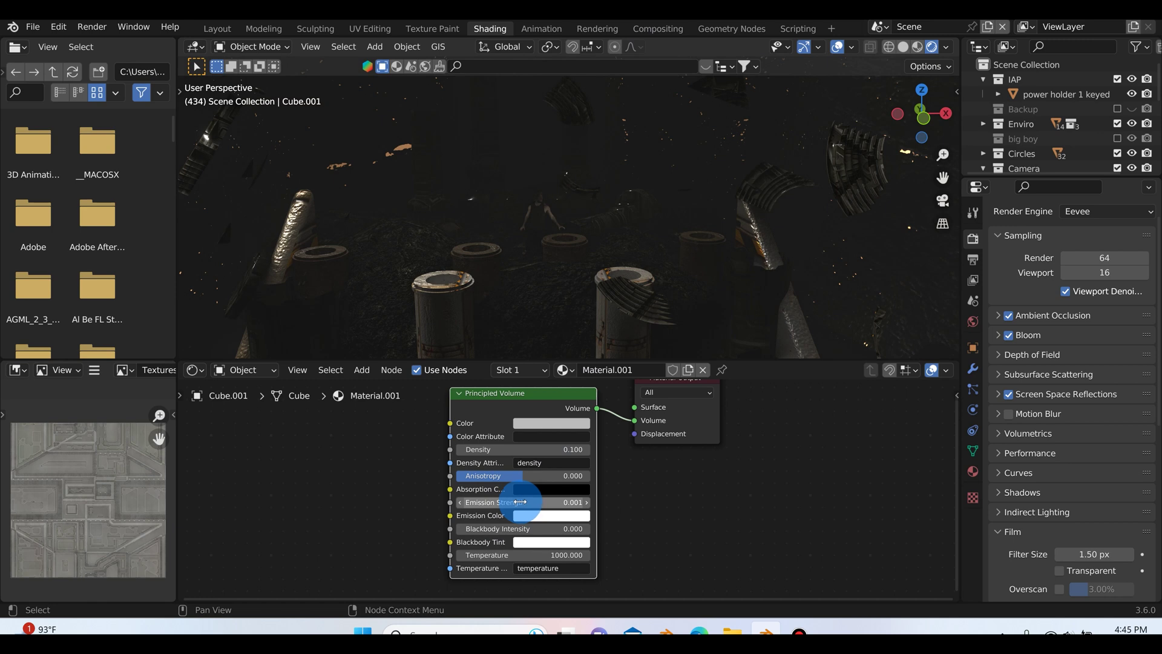
click(520, 502)
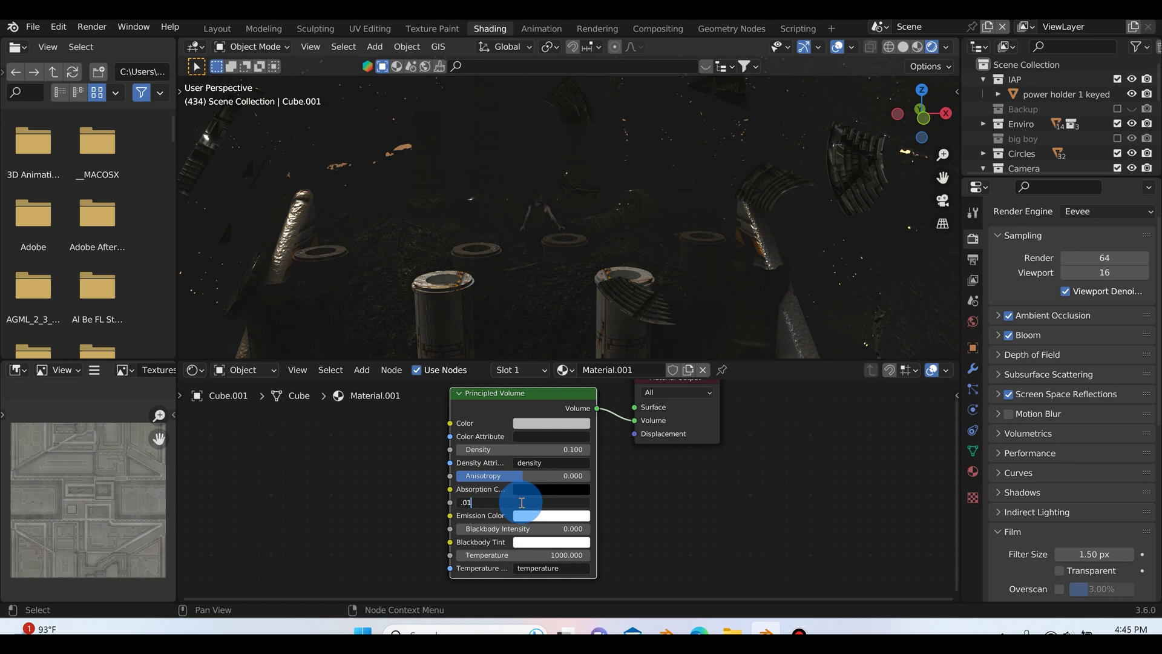
key(Return)
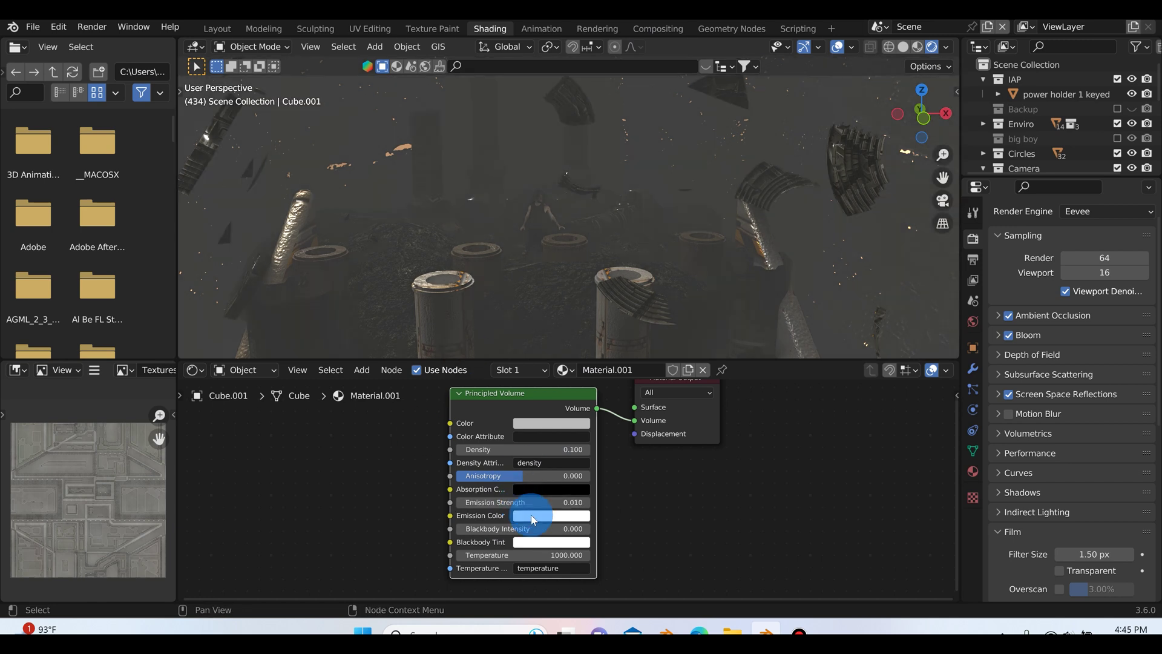
click(533, 516)
drag(560, 424, 571, 392)
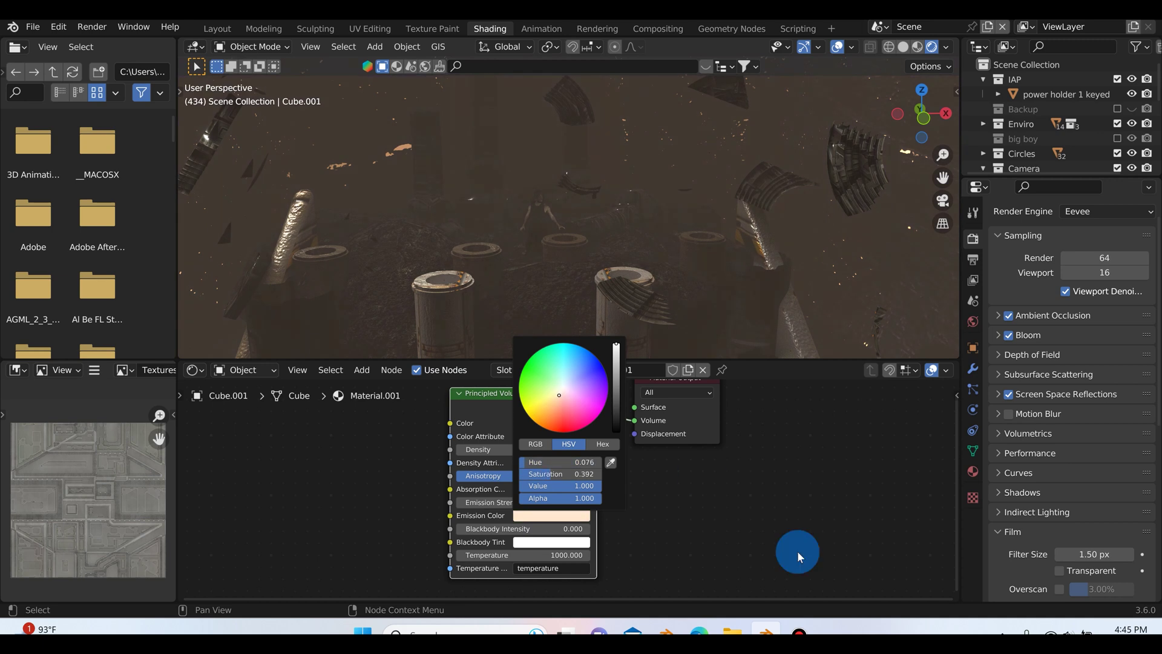
Lower the Principled Volume's density to about 0.000 and fine-tune its emission strength
drag(549, 450, 513, 450)
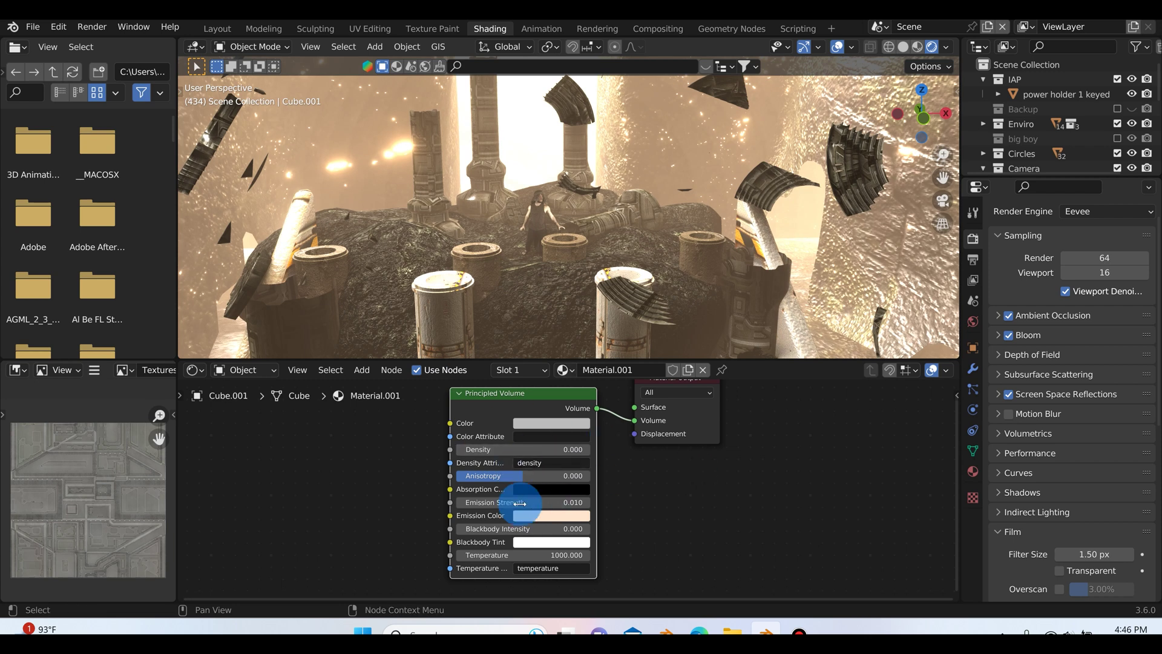
mouse_move(558, 505)
mouse_down()
mouse_move(605, 504)
mouse_move(552, 502)
mouse_up()
mouse_move(546, 255)
middle_down()
mouse_move(538, 246)
mouse_move(705, 246)
middle_up()
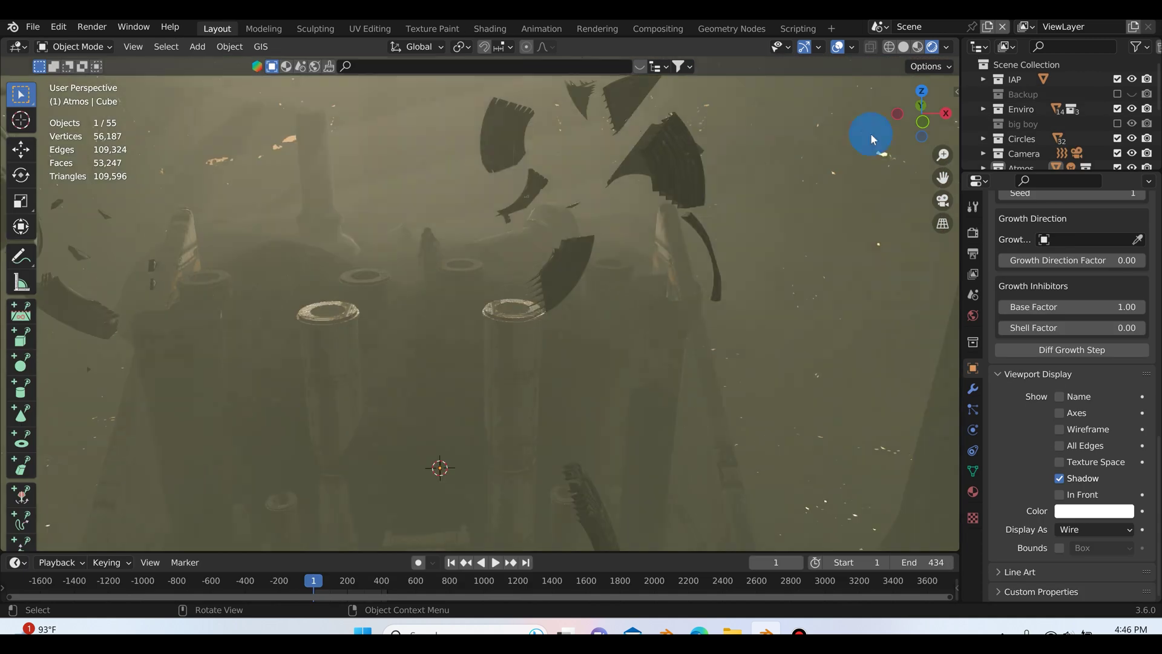
Show the Layout viewport in Solid shading to examine the pillars and character without the fog
click(896, 46)
mouse_move(411, 224)
middle_down()
mouse_move(426, 237)
mouse_move(361, 301)
mouse_move(407, 316)
mouse_move(441, 291)
mouse_move(426, 302)
mouse_move(423, 285)
middle_up()
scroll(422, 288, up, 3)
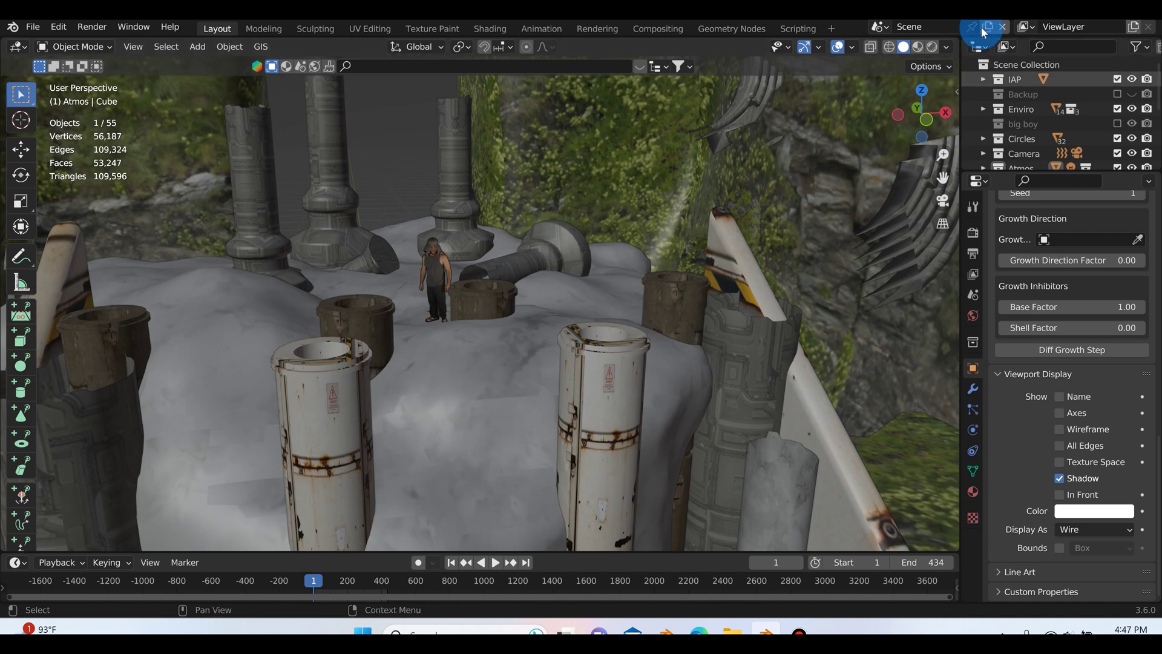
Return the viewport to Rendered shading and examine how the fog fades the pillars and character from near and far
click(937, 47)
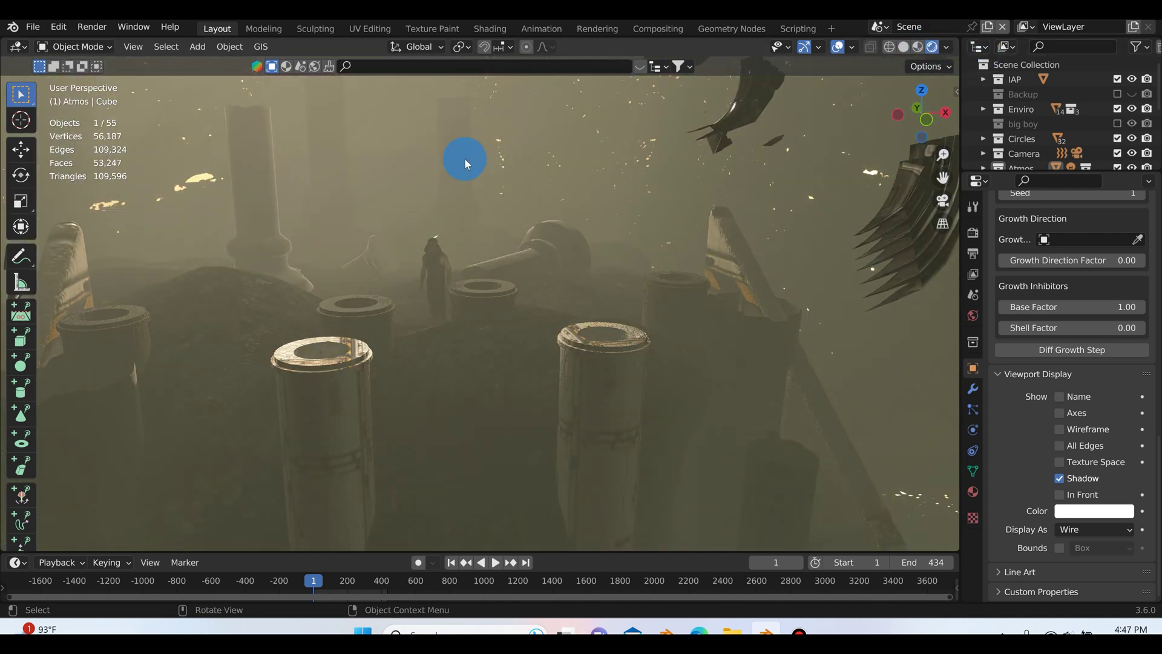
middle_drag(490, 142, 456, 108)
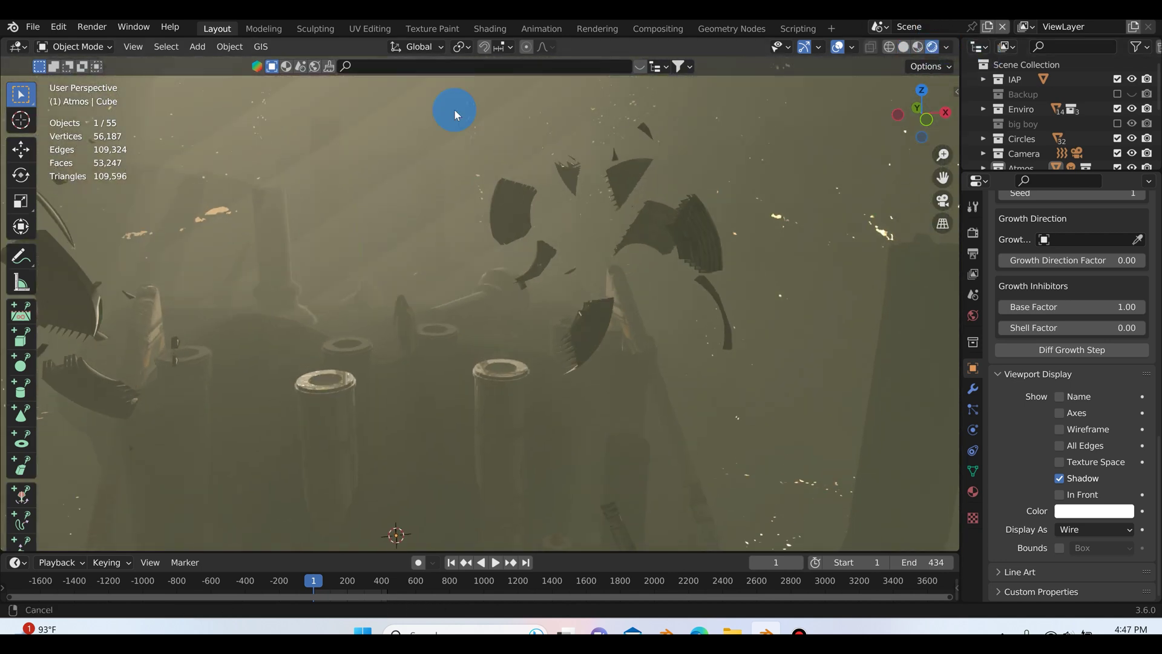
click(851, 48)
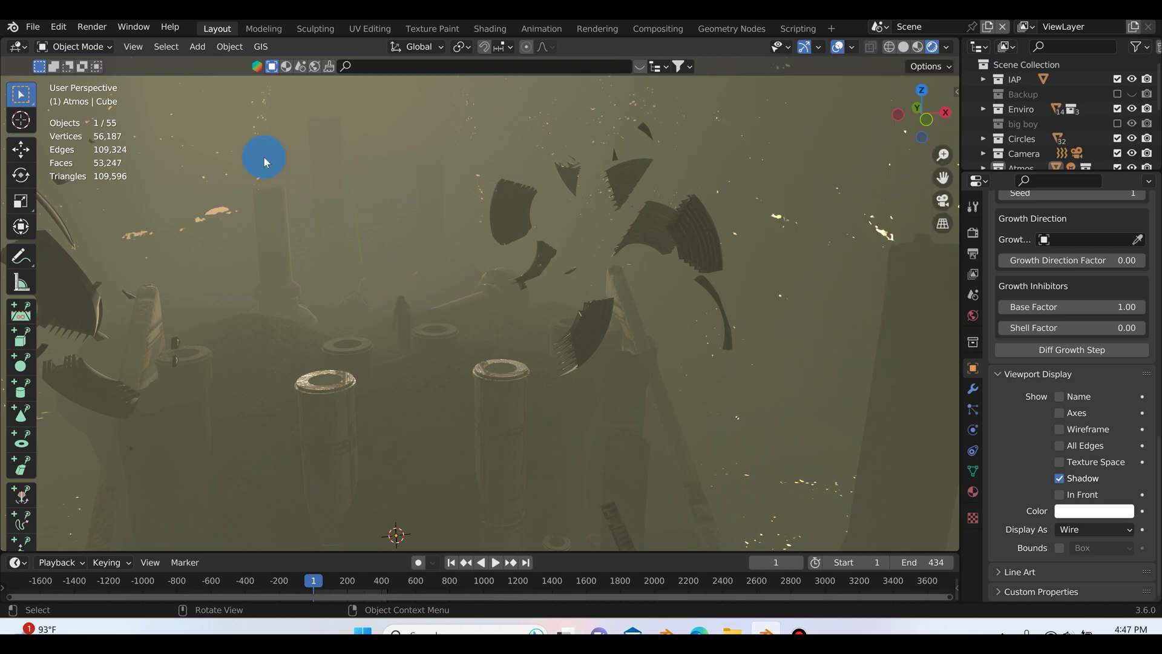
scroll(397, 304, up, 3)
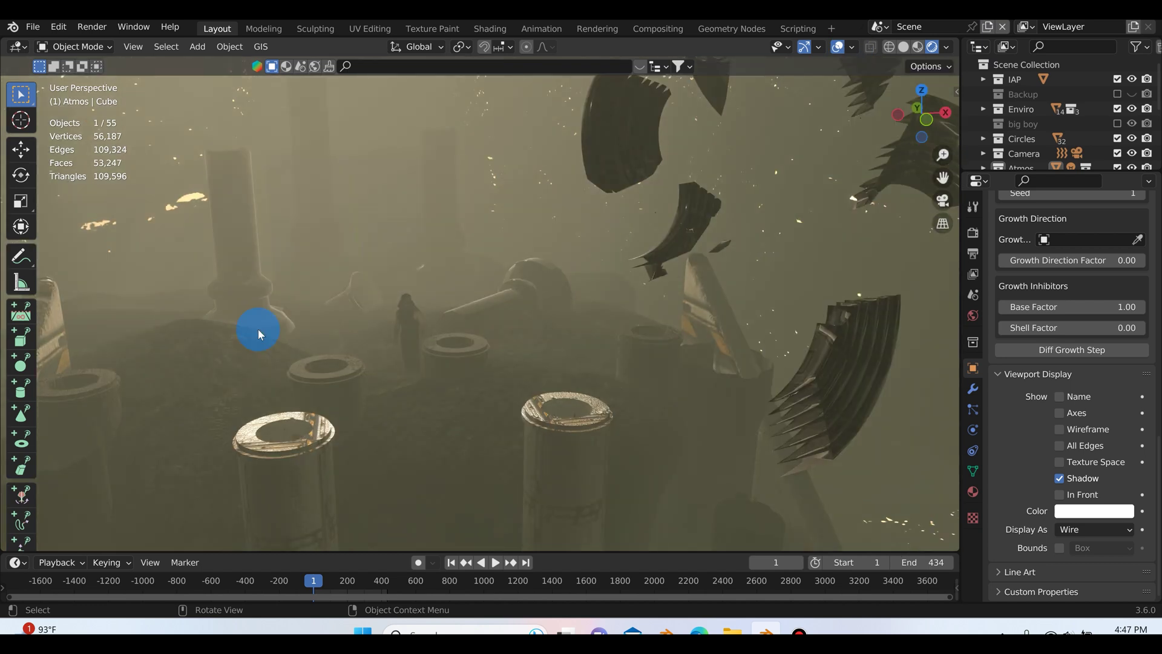
scroll(485, 327, down, 4)
shift+middle_drag(484, 327, 480, 273)
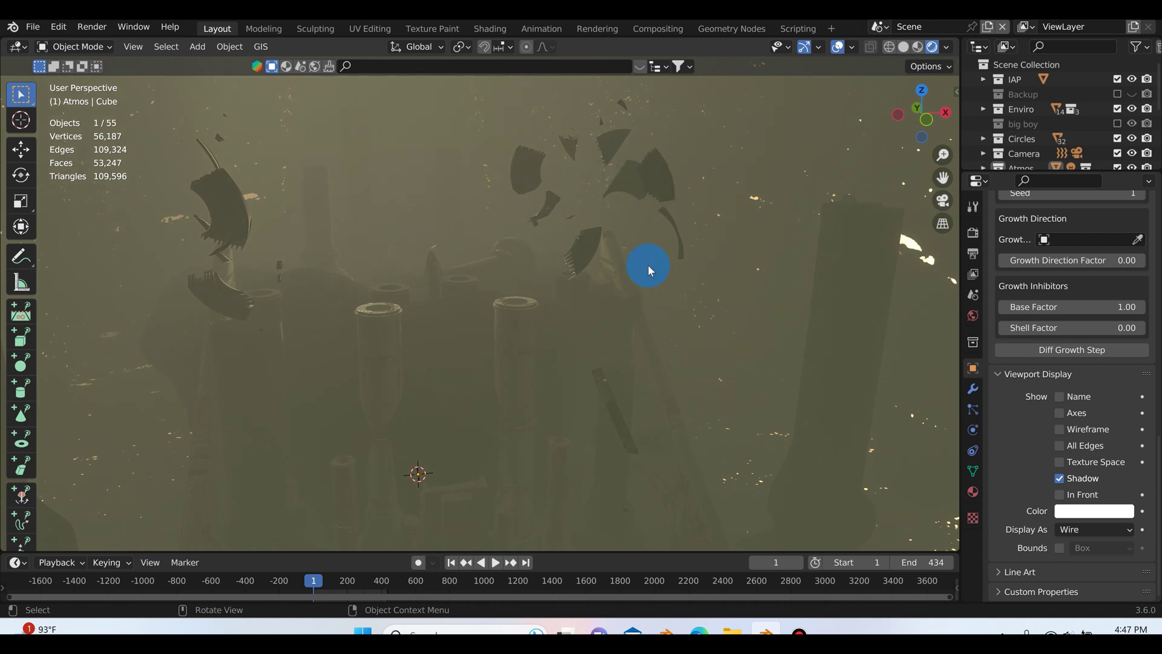
scroll(568, 238, up, 4)
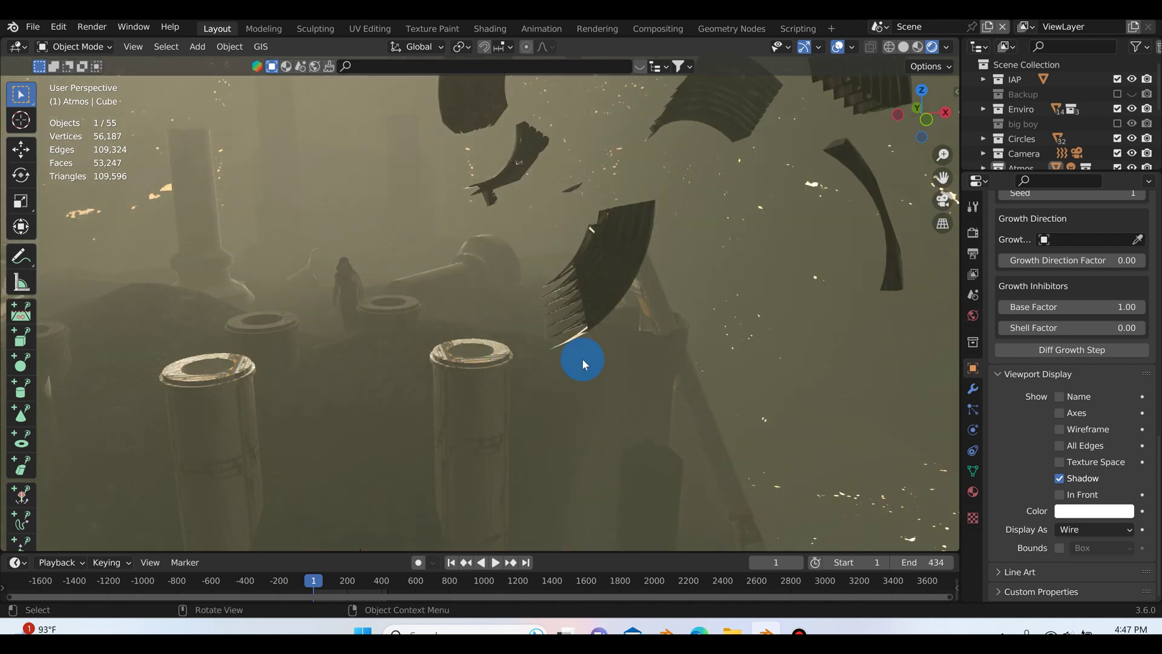
Switch the viewport back to Solid shading and examine the whole platform and surrounding environment from farther away
key(z)
scroll(460, 302, down, 4)
mouse_move(387, 268)
middle_down()
mouse_move(252, 260)
mouse_move(398, 267)
mouse_move(439, 304)
mouse_move(518, 260)
middle_up()
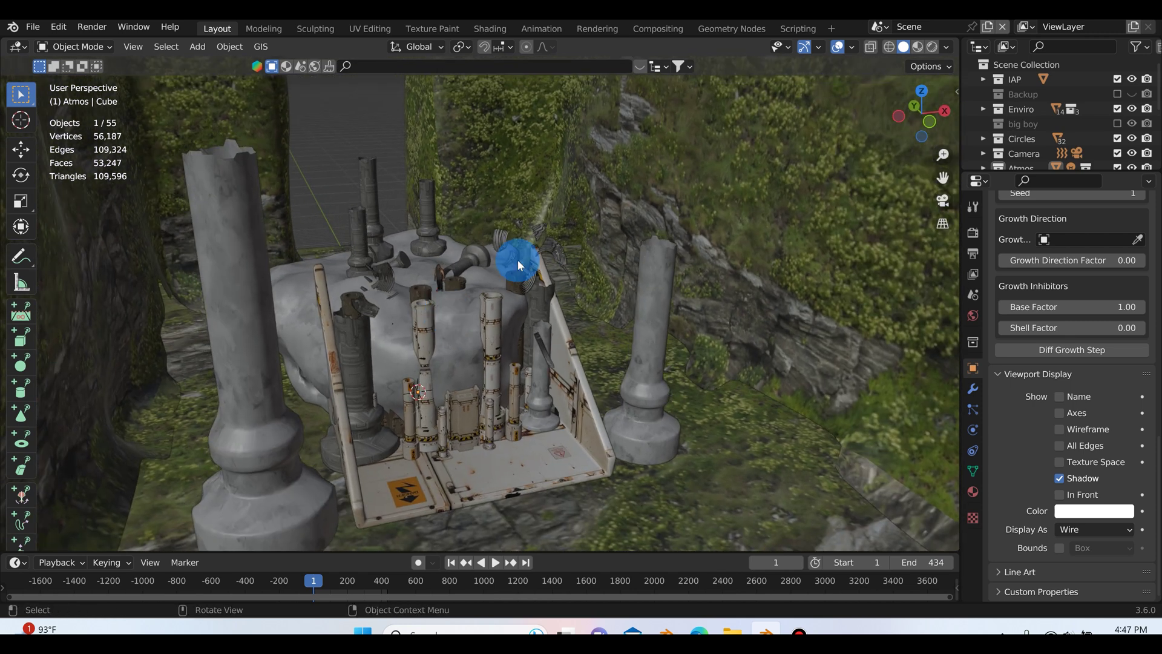